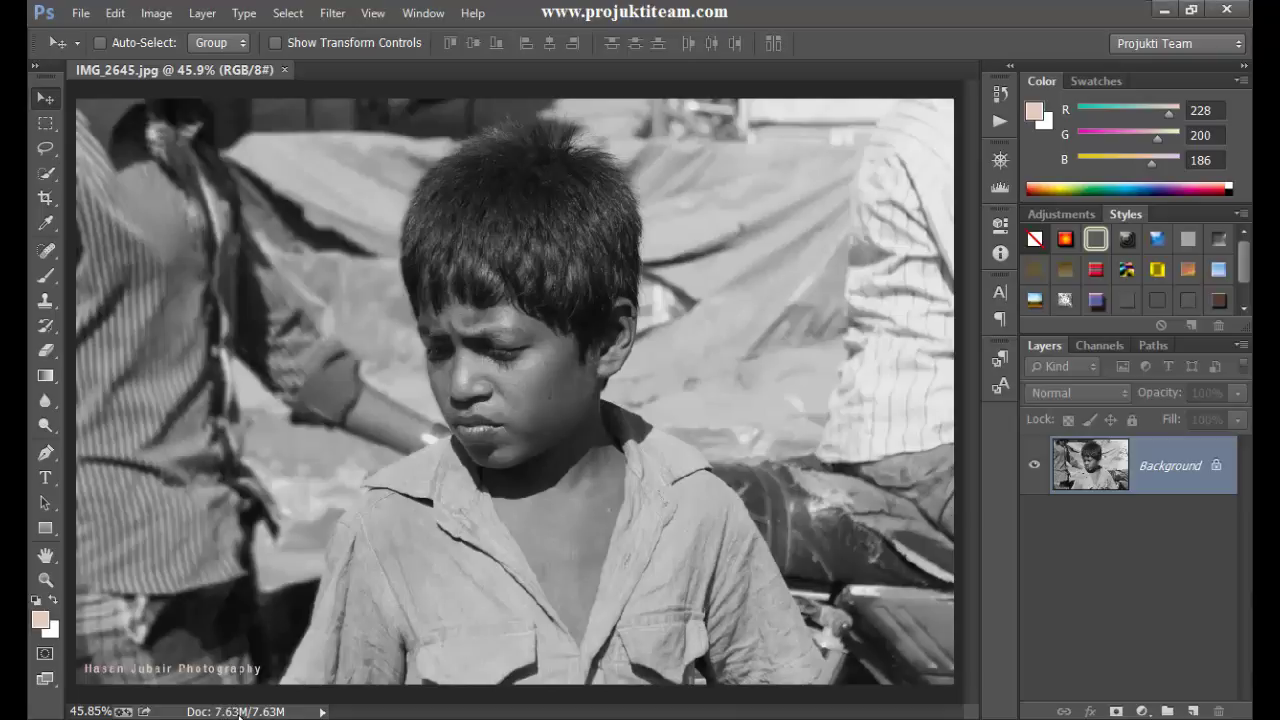
- Check the image size, then try Save As with the sRGB profile embedded and cancel
{"action": "left_click", "coordinate": [240, 712], "text": "alt"}
{"action": "left_click", "coordinate": [78, 13]}
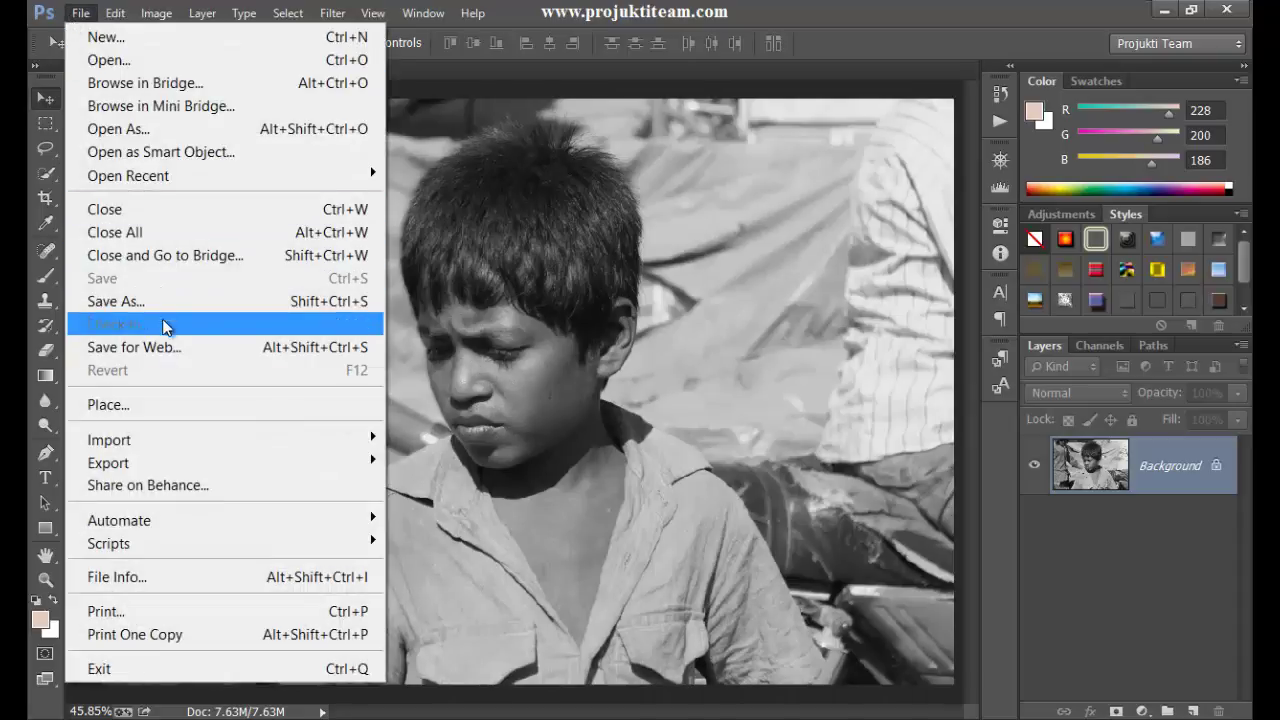
{"action": "left_click", "coordinate": [166, 314]}
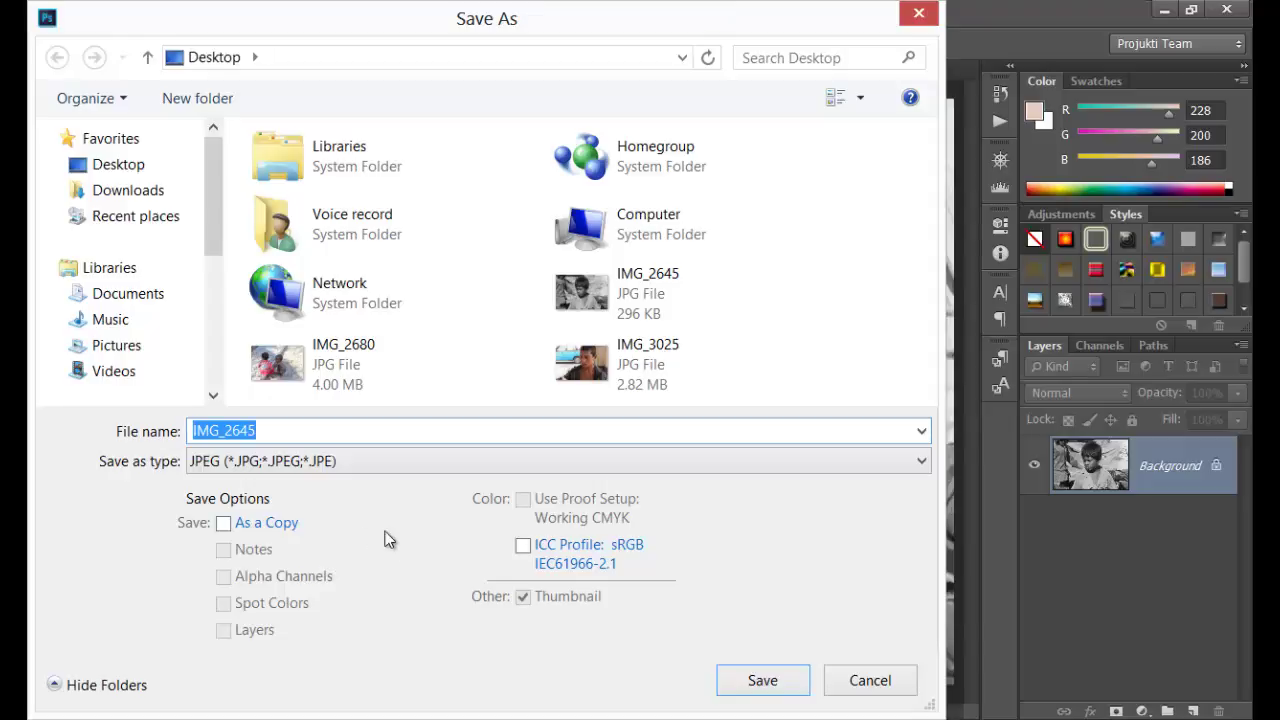
{"action": "left_click", "coordinate": [523, 546]}
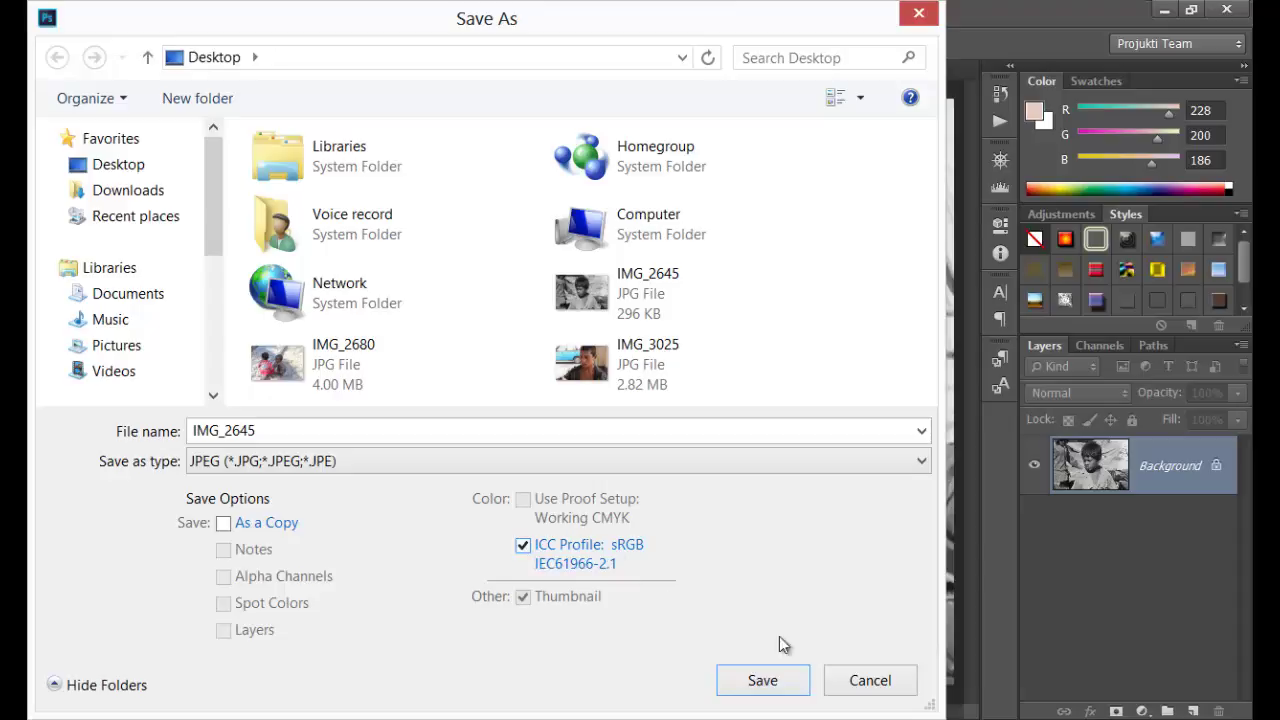
{"action": "left_click", "coordinate": [879, 687]}
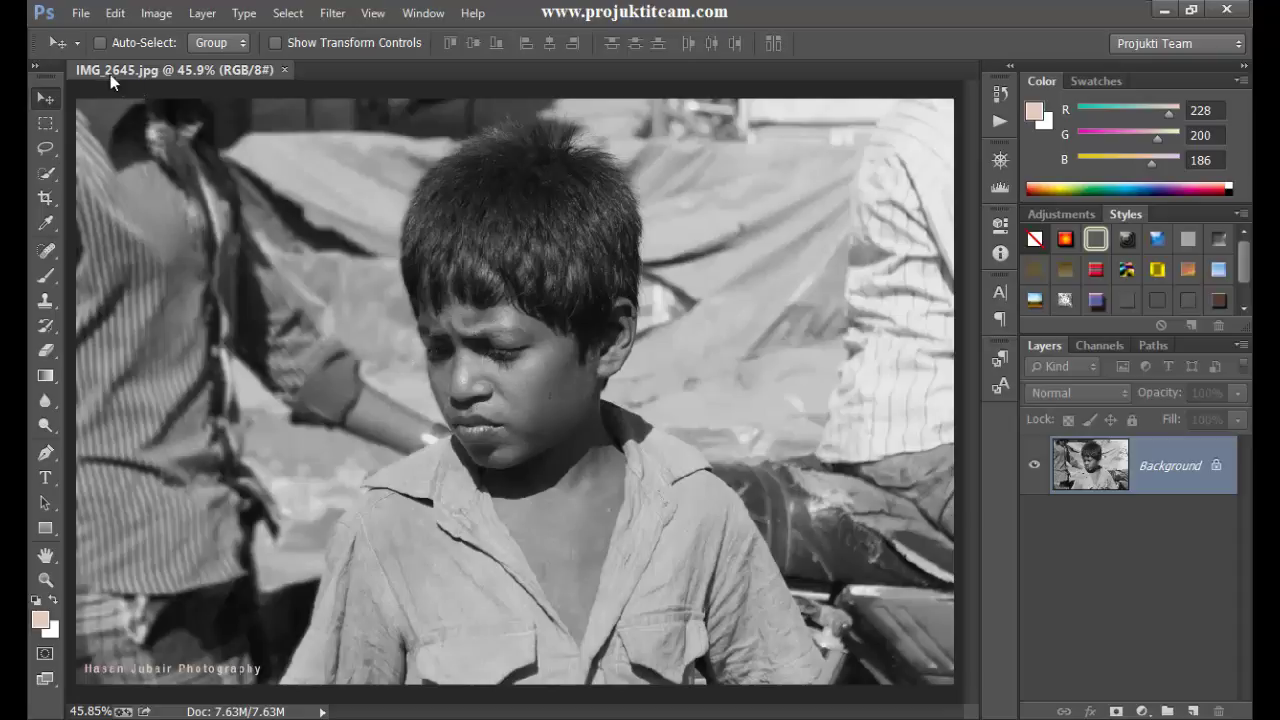
- Open Save for Web, pan to the boy's face and show the 2-Up comparison
{"action": "left_click", "coordinate": [84, 13]}
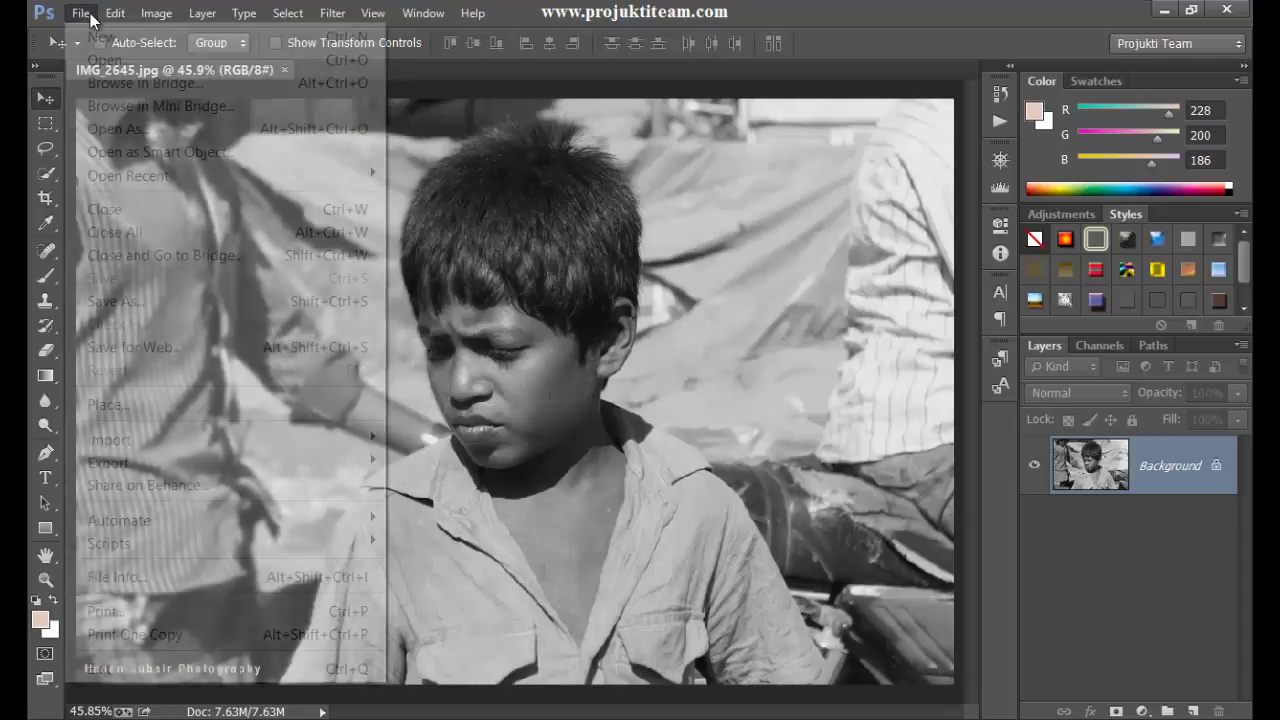
{"action": "left_click", "coordinate": [159, 349]}
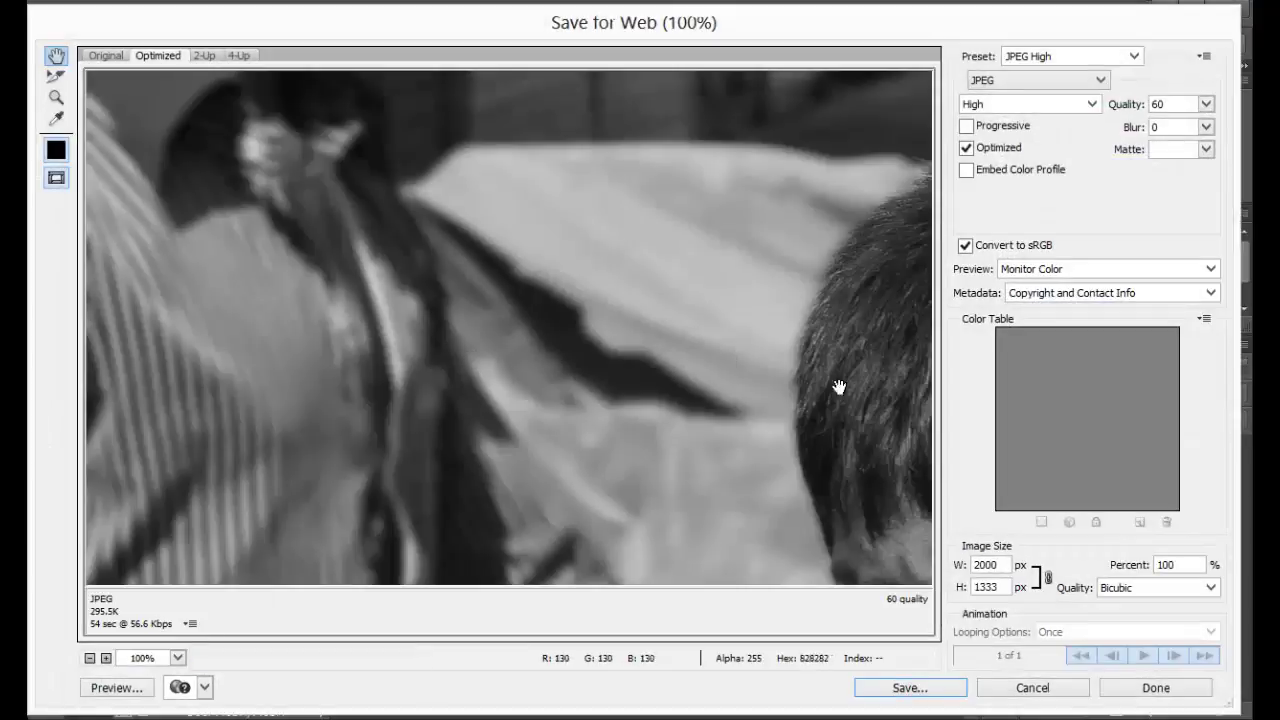
{"action": "left_click_drag", "start_coordinate": [837, 386], "coordinate": [408, 284]}
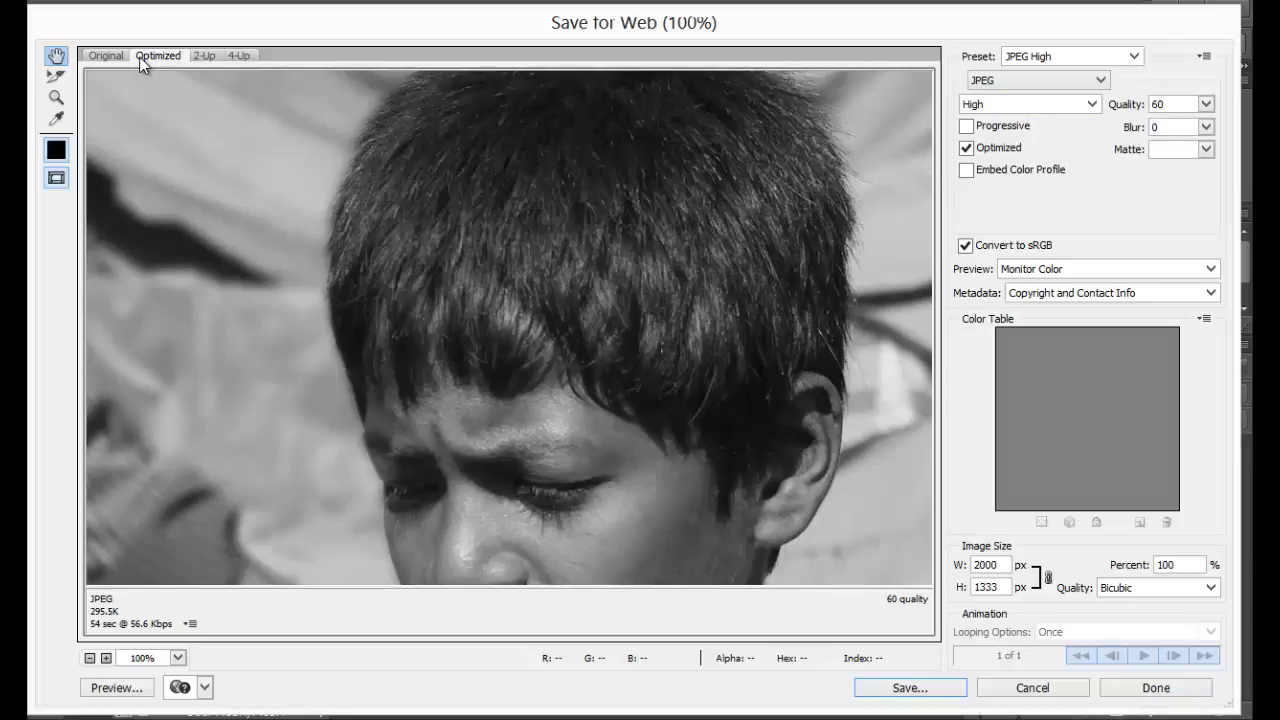
{"action": "left_click", "coordinate": [204, 57]}
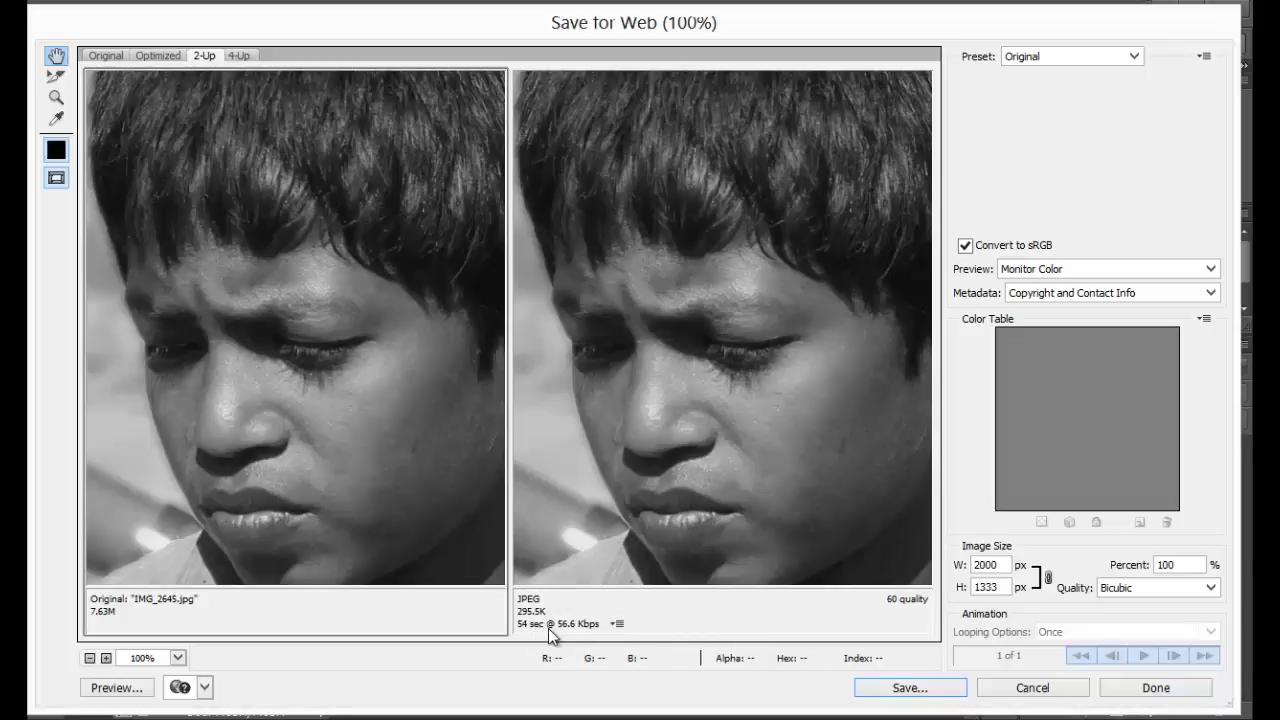
- Review download-speed and format options for the Optimized pane, keeping JPEG High at quality 60
{"action": "left_click", "coordinate": [617, 624]}
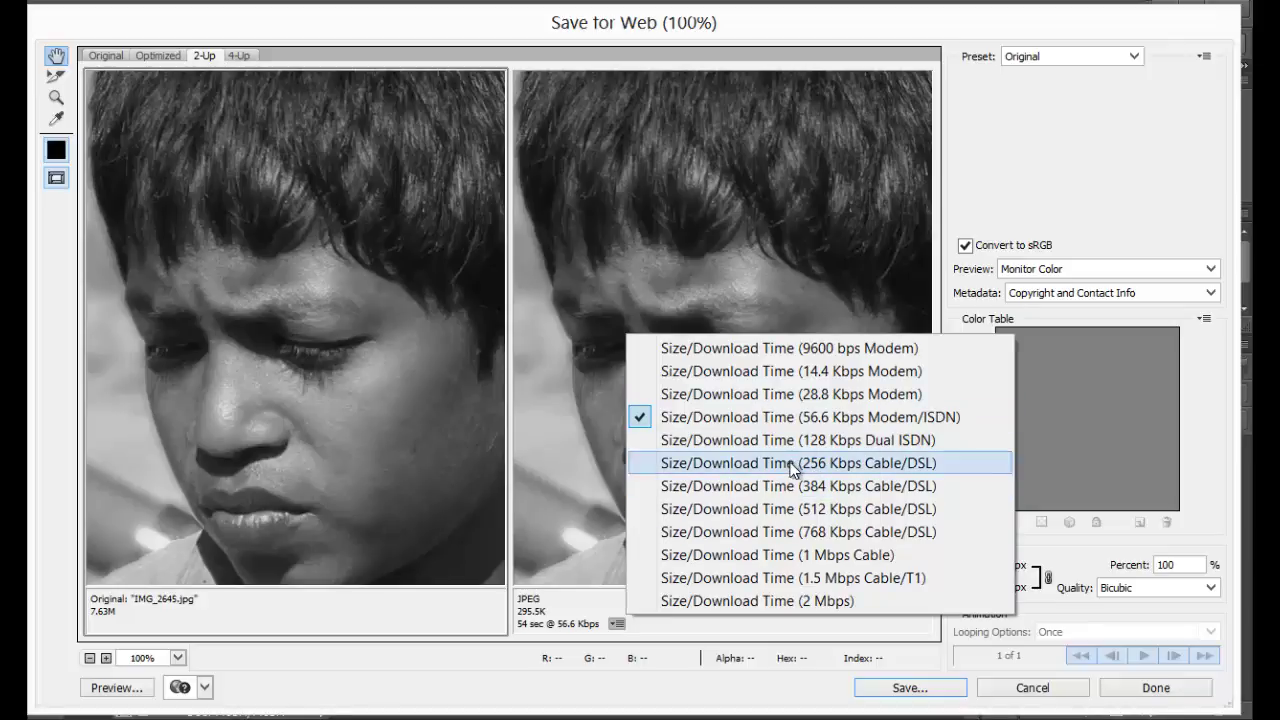
{"action": "left_click", "coordinate": [562, 607]}
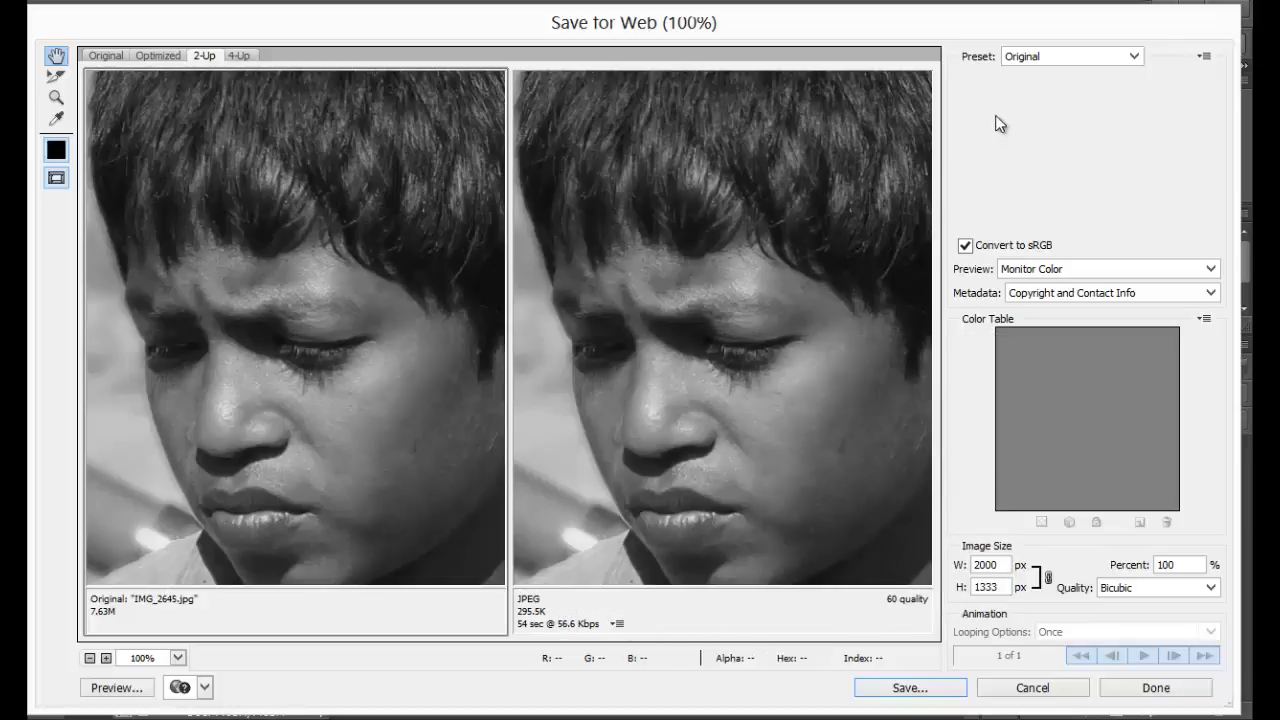
{"action": "left_click", "coordinate": [686, 271]}
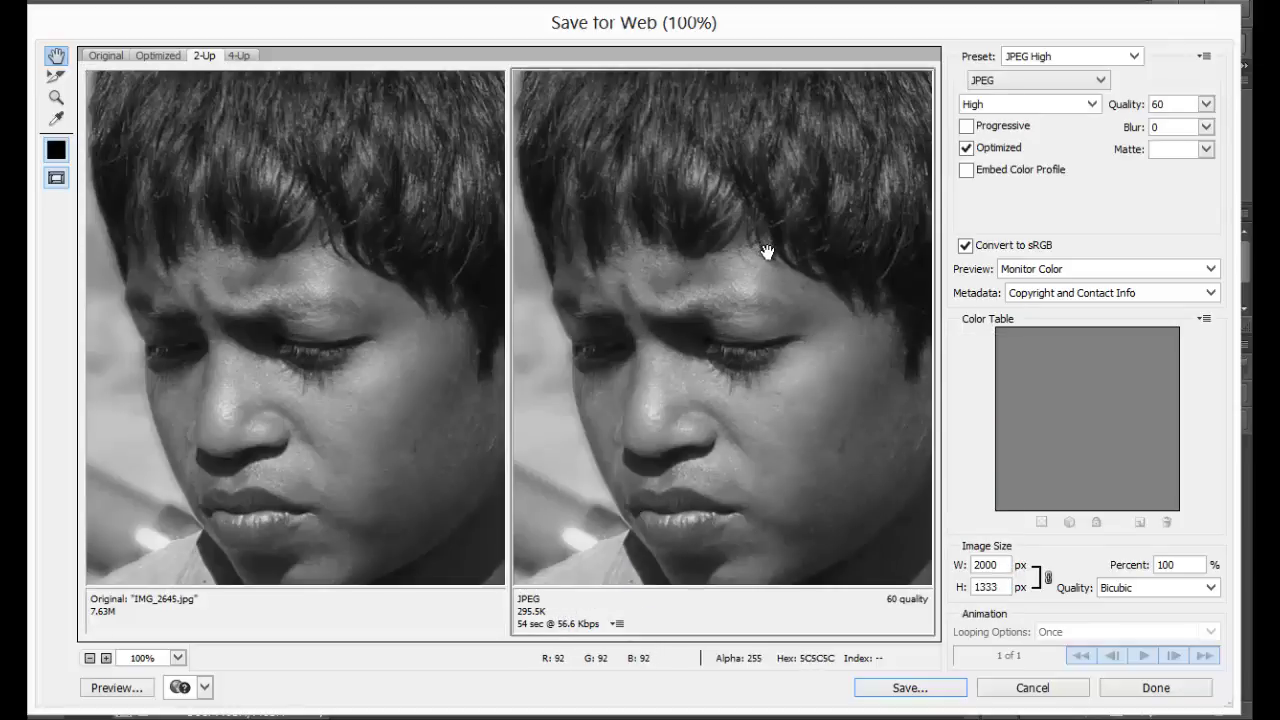
{"action": "left_click", "coordinate": [1044, 80]}
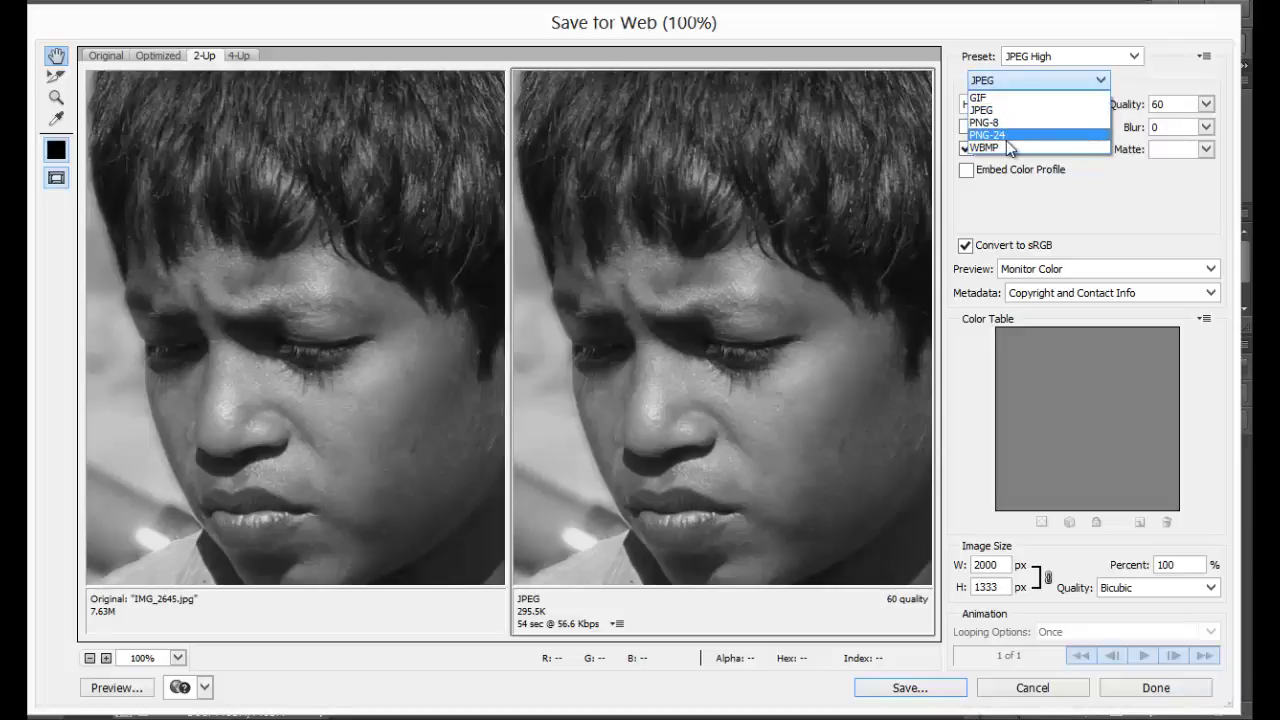
{"action": "left_click", "coordinate": [1032, 78]}
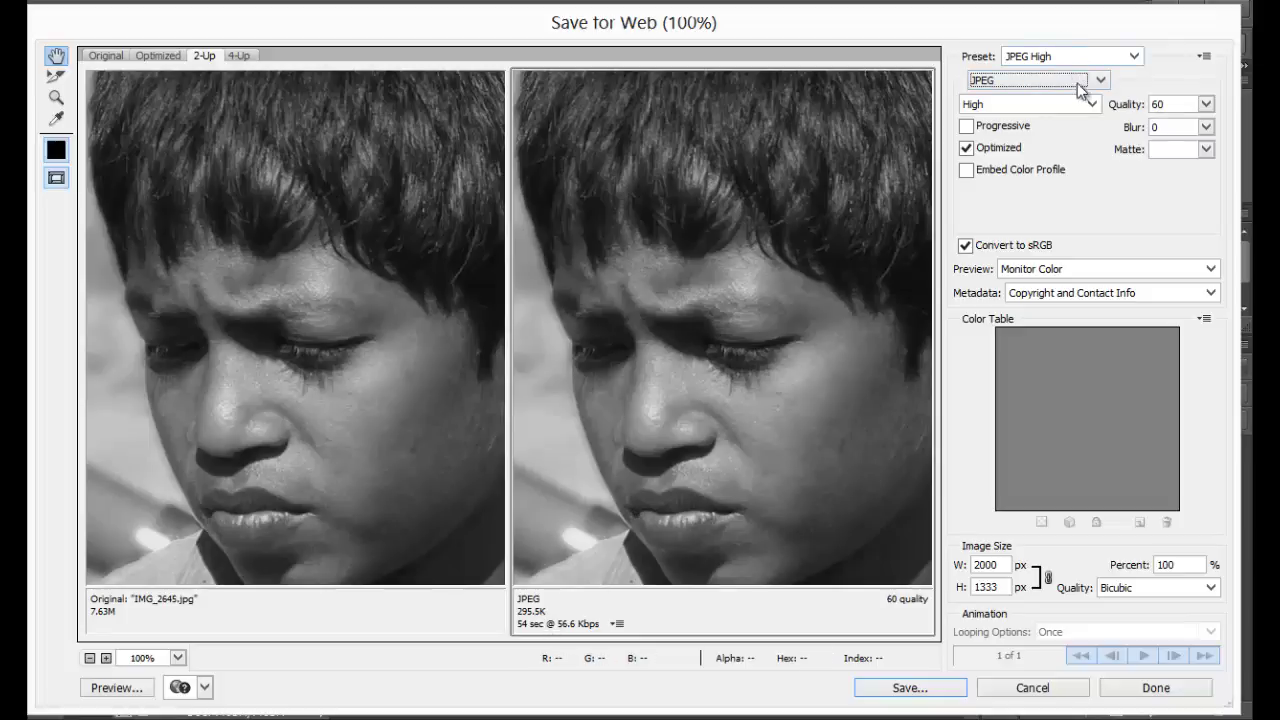
- Drop JPEG quality to 0, then raise it to 100 (Maximum), giving 536.6K
{"action": "left_click", "coordinate": [1206, 106]}
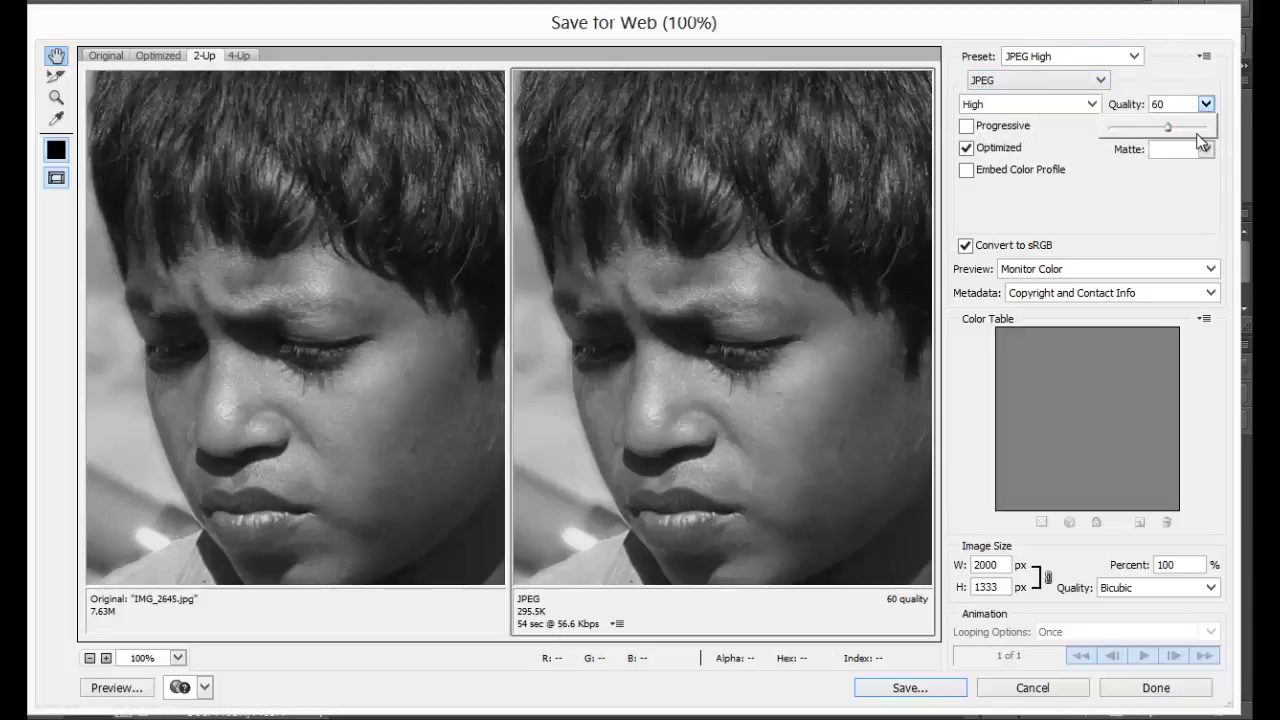
{"action": "left_click", "coordinate": [803, 305]}
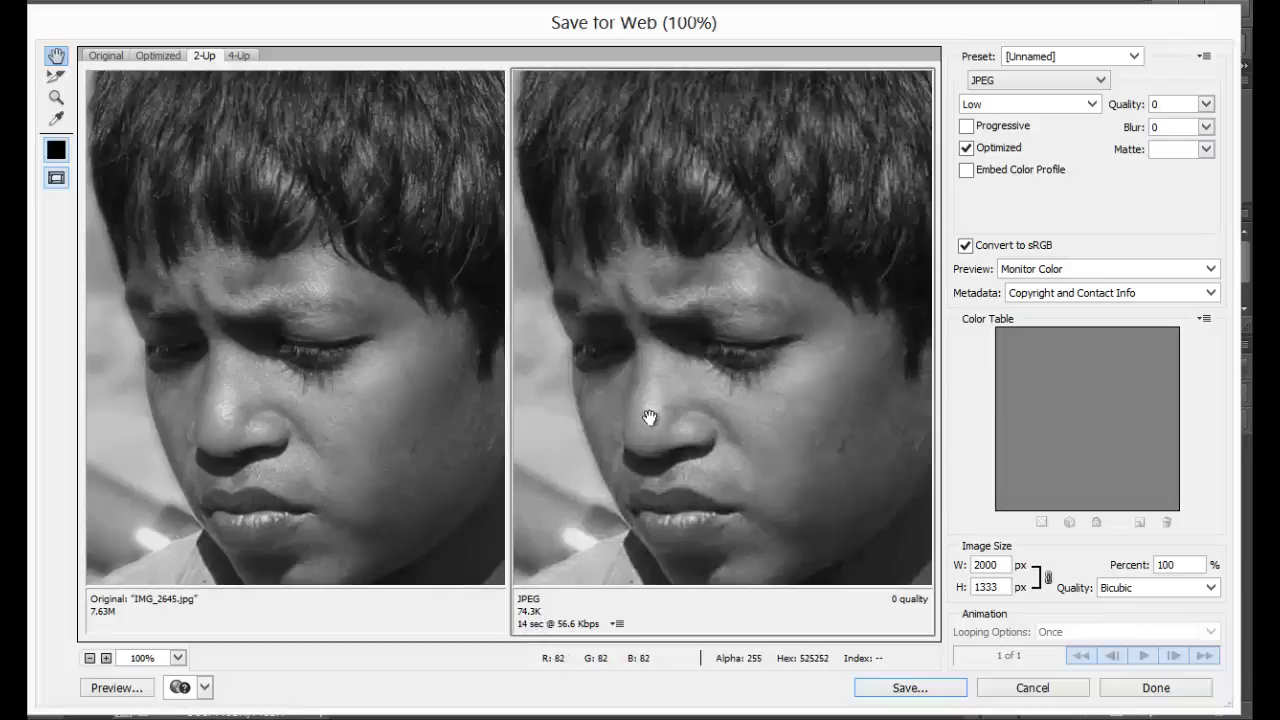
{"action": "left_click", "coordinate": [1211, 105]}
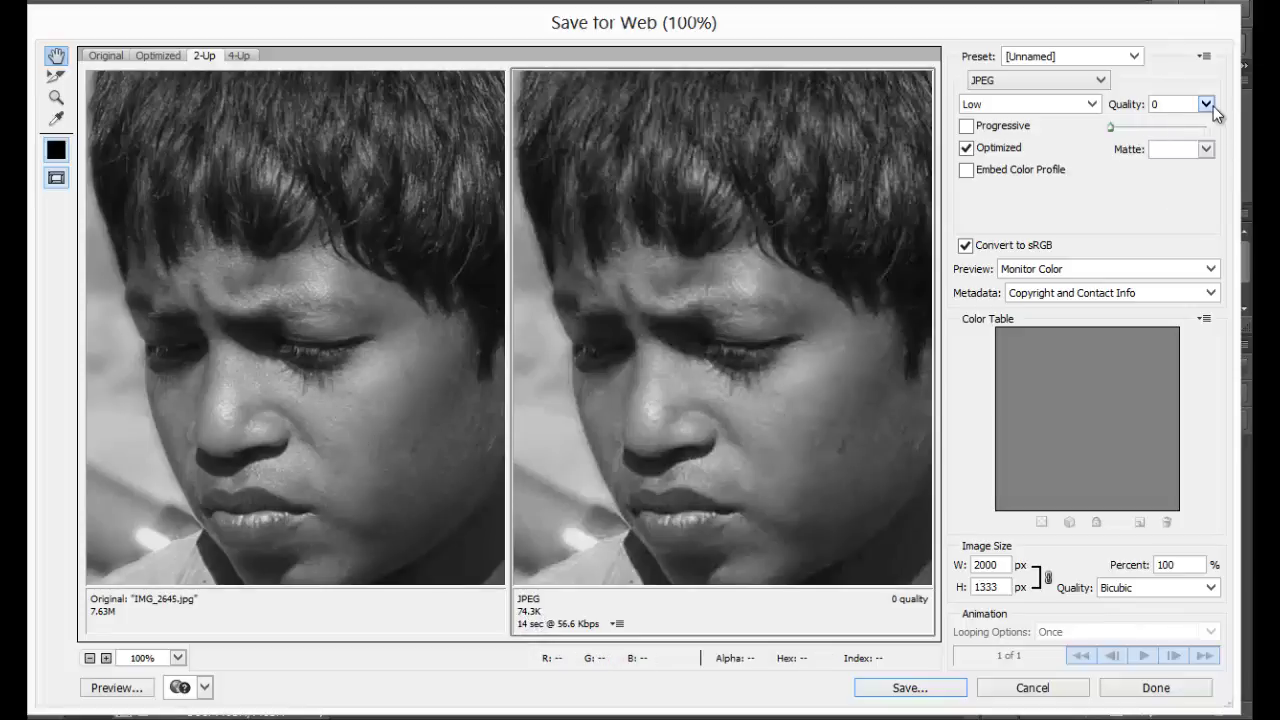
{"action": "left_click_drag", "start_coordinate": [1111, 127], "coordinate": [1219, 144]}
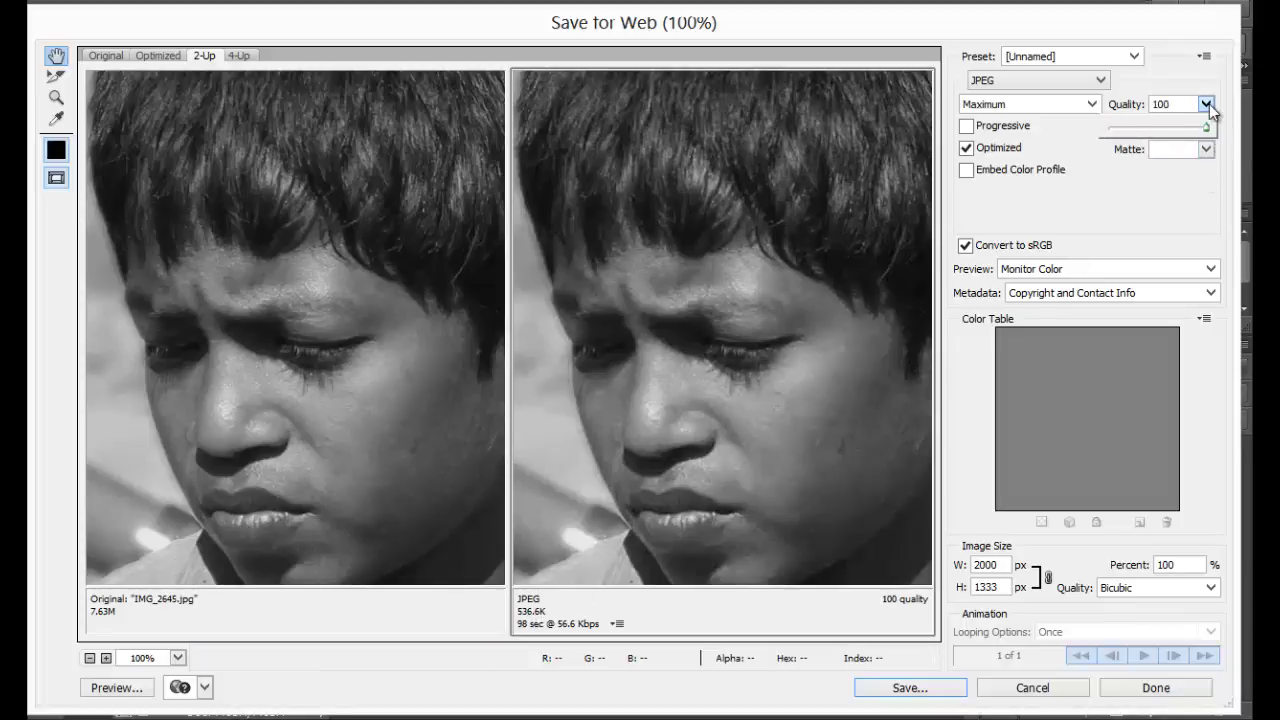
{"action": "left_click", "coordinate": [1209, 104]}
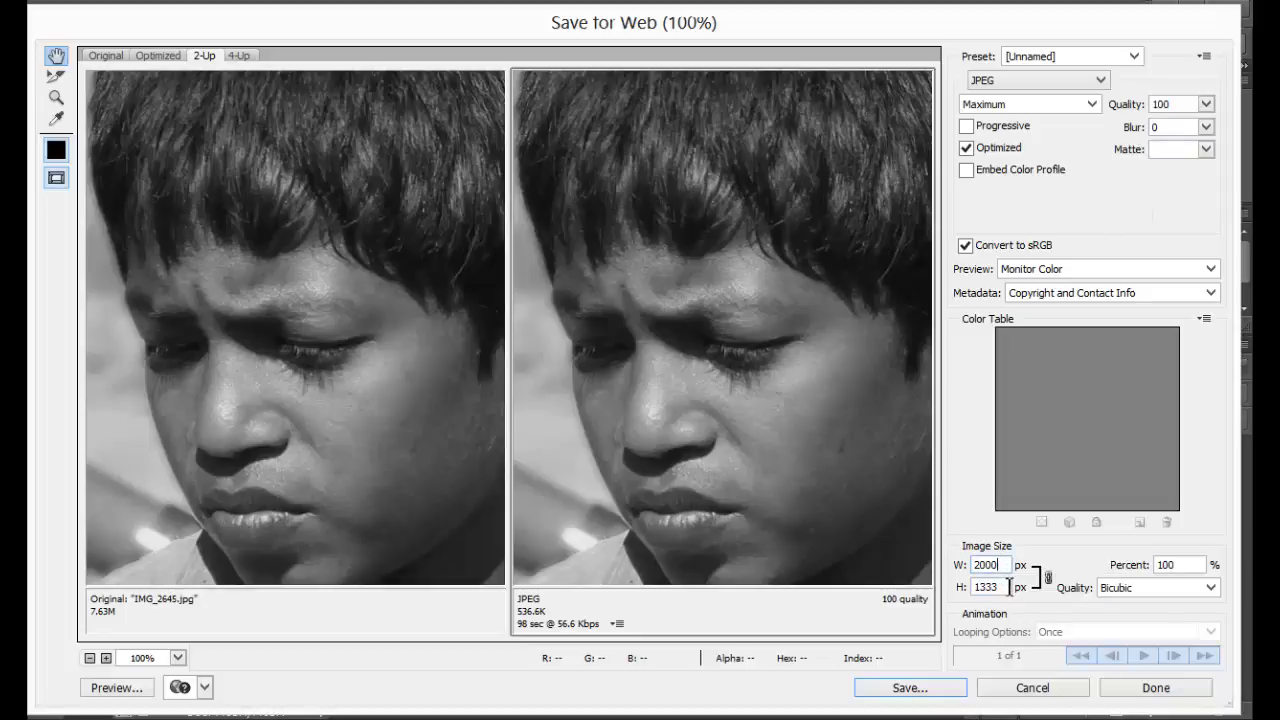
- Set the export width to 1000 px (1000×667) and re-centre the boy's face
{"action": "left_click", "coordinate": [995, 587]}
{"action": "left_click", "coordinate": [1004, 566]}
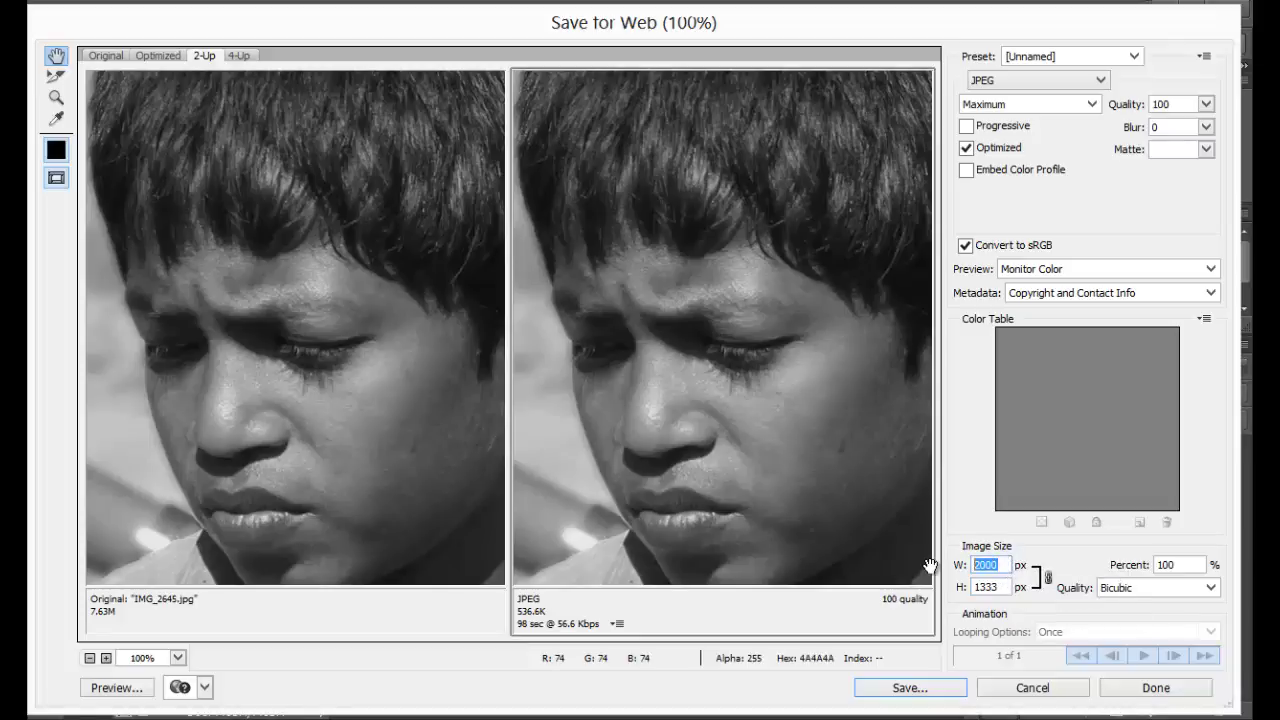
{"action": "type", "text": "100"}
{"action": "left_click", "coordinate": [1001, 590]}
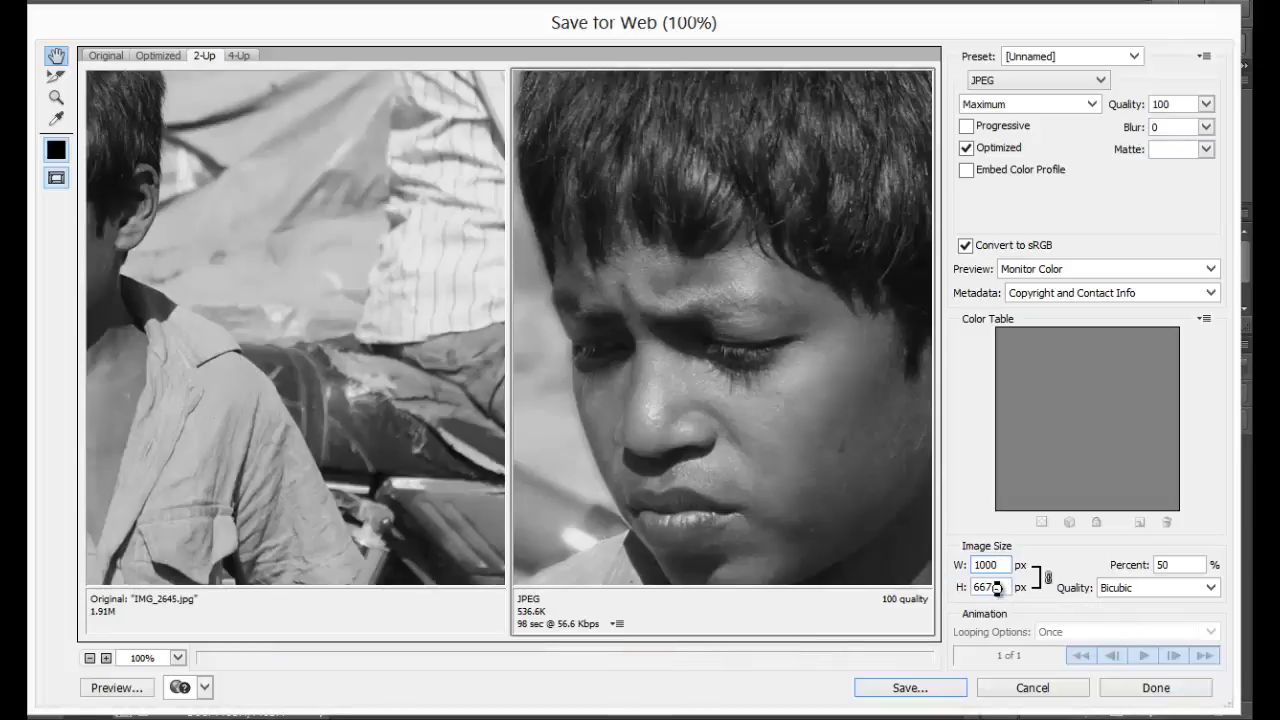
{"action": "left_click_drag", "start_coordinate": [600, 252], "coordinate": [789, 314]}
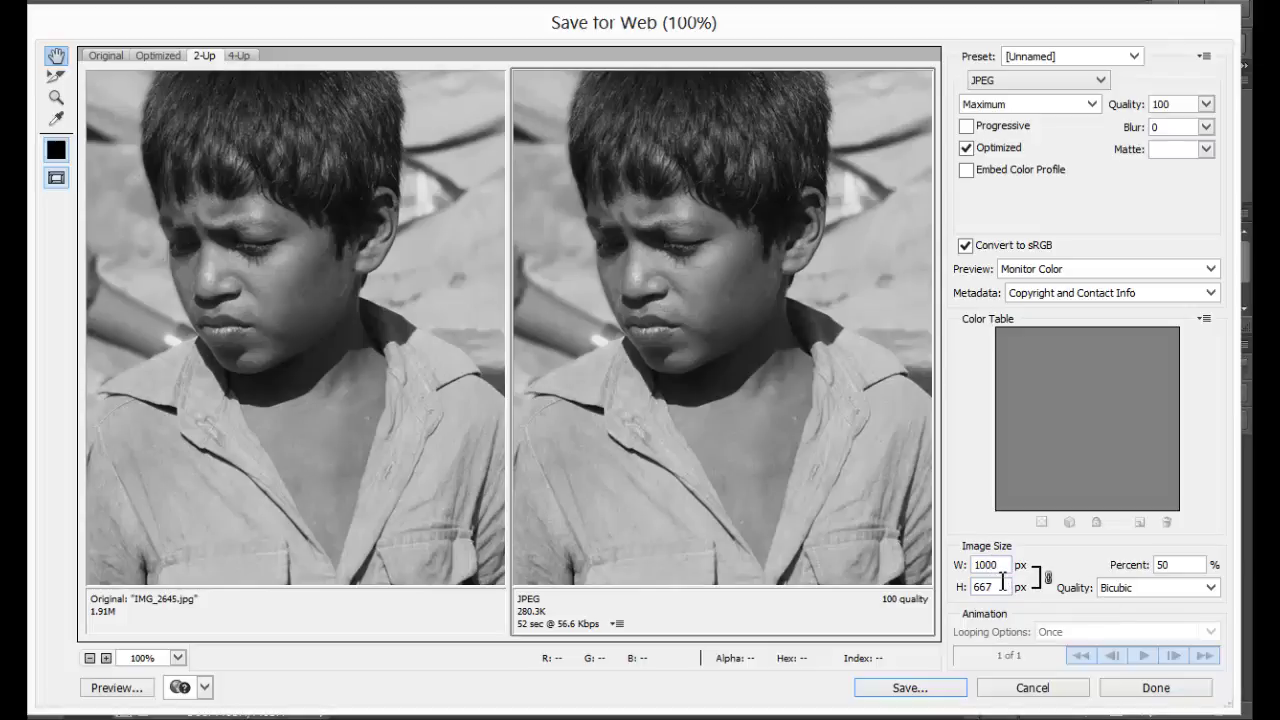
- Reset to JPEG High quality 60, remember the settings, and cancel Save for Web
{"action": "key", "text": "alt"}
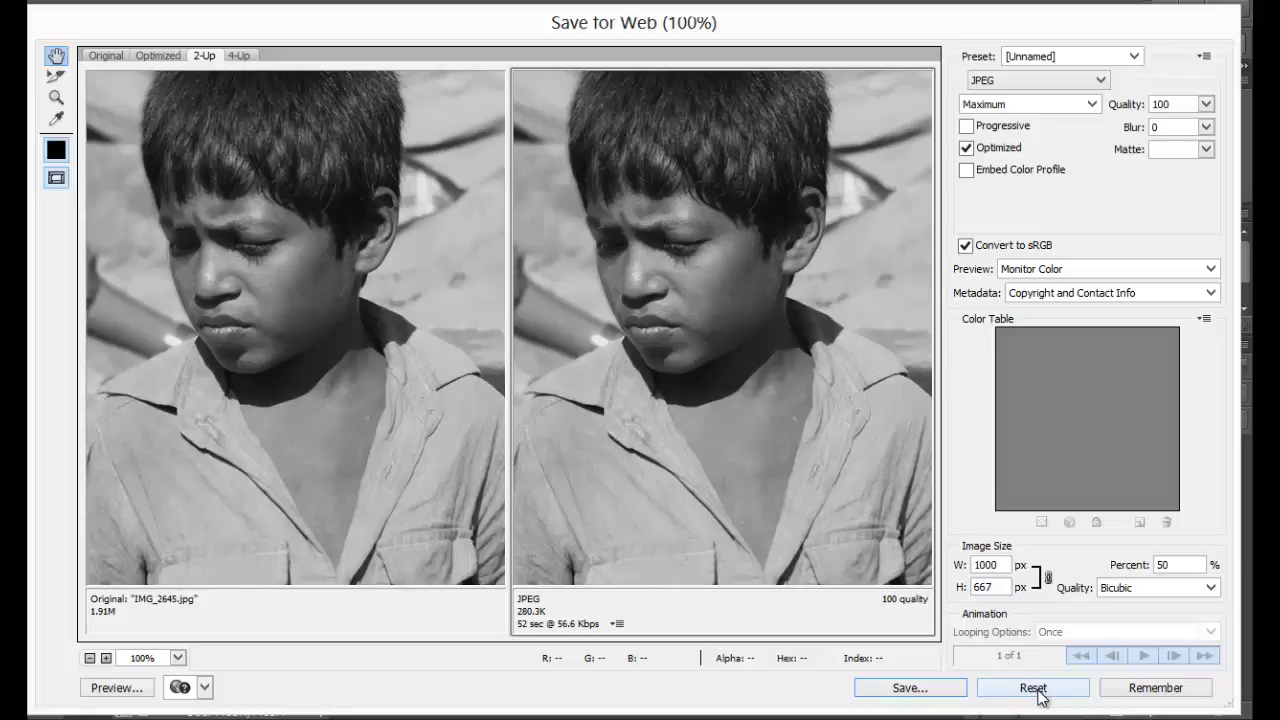
{"action": "left_click", "coordinate": [1037, 689], "text": "alt"}
{"action": "key", "text": "alt"}
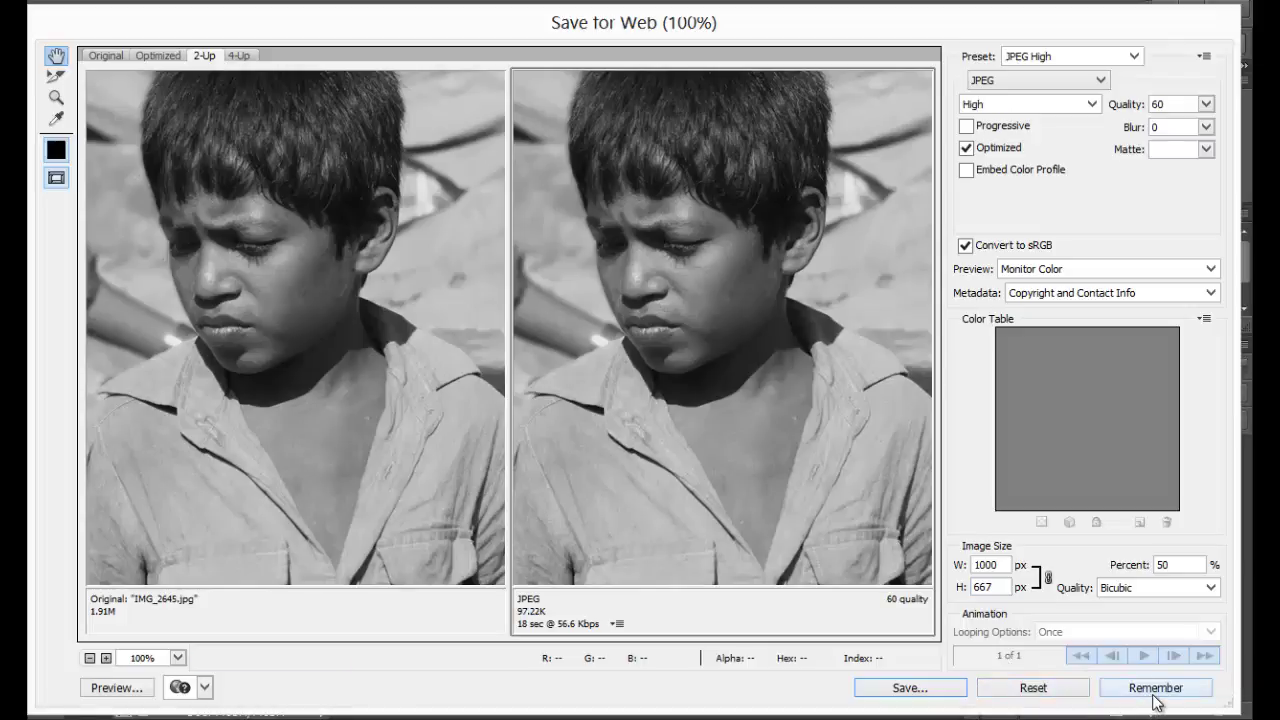
{"action": "left_click", "coordinate": [1153, 690], "text": "alt"}
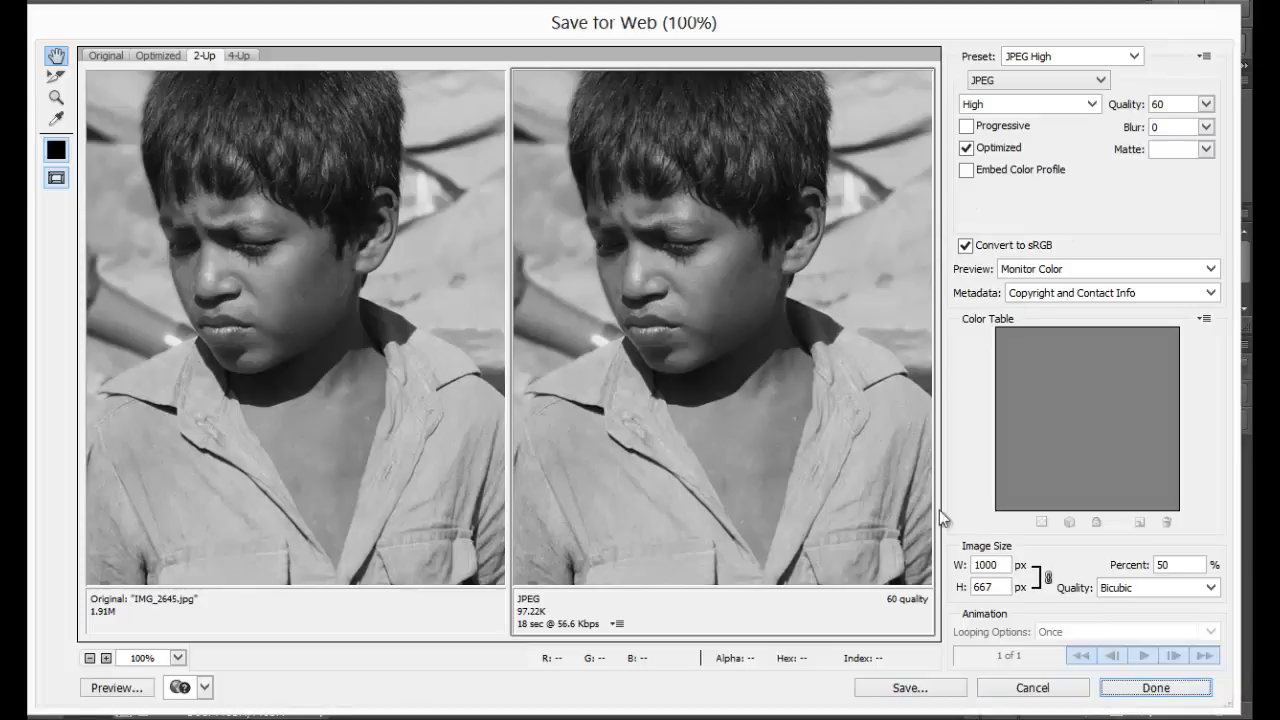
{"action": "left_click", "coordinate": [1035, 689]}
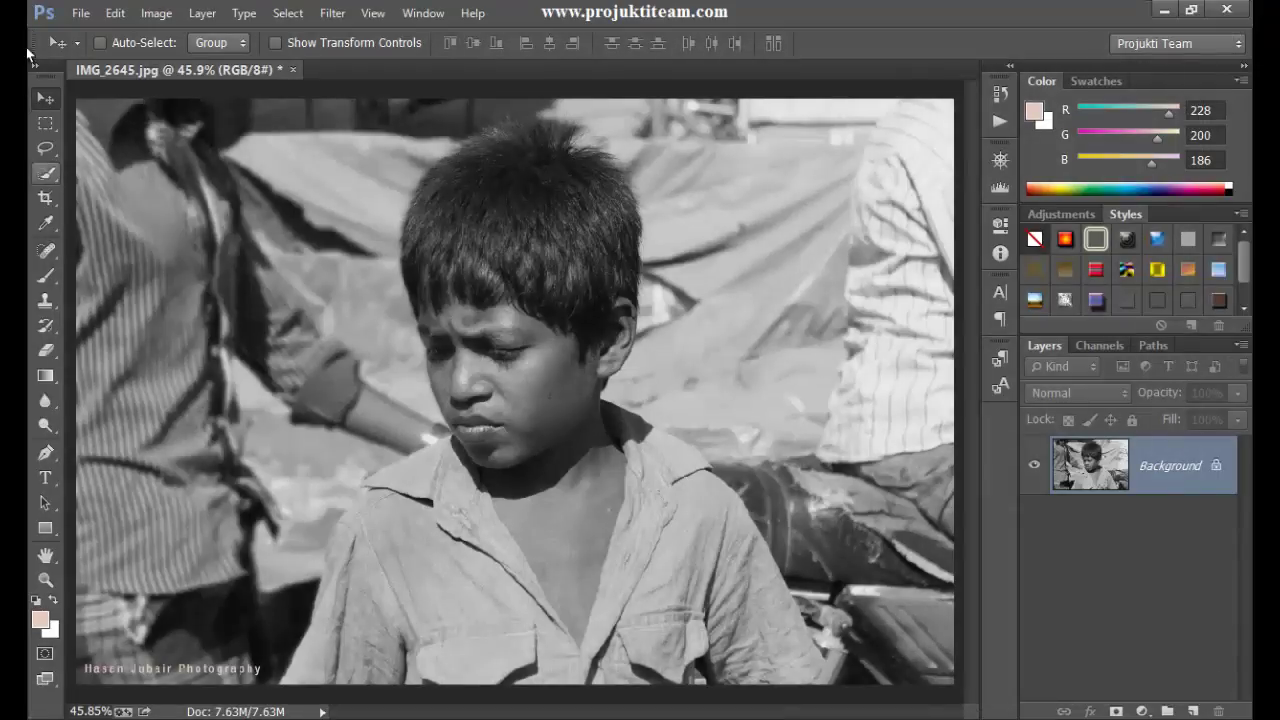
{"action": "left_click", "coordinate": [82, 13]}
{"action": "left_click", "coordinate": [116, 352]}
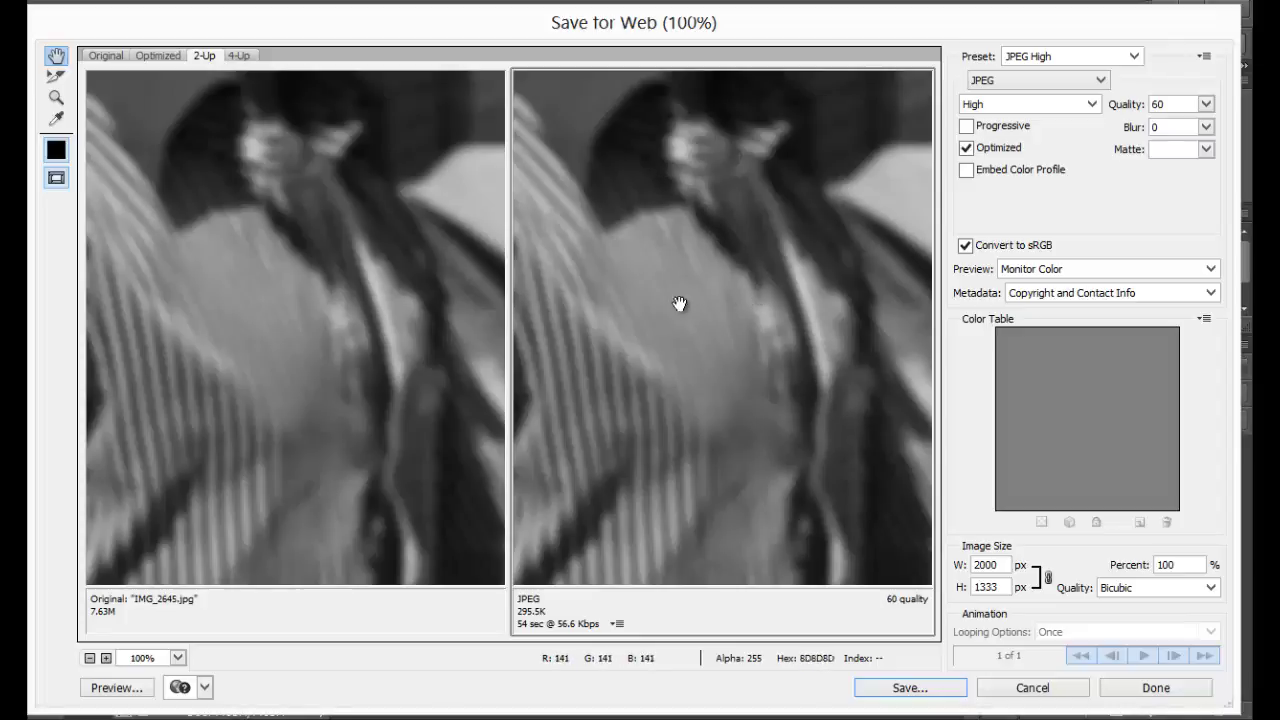
{"action": "left_click", "coordinate": [325, 338]}
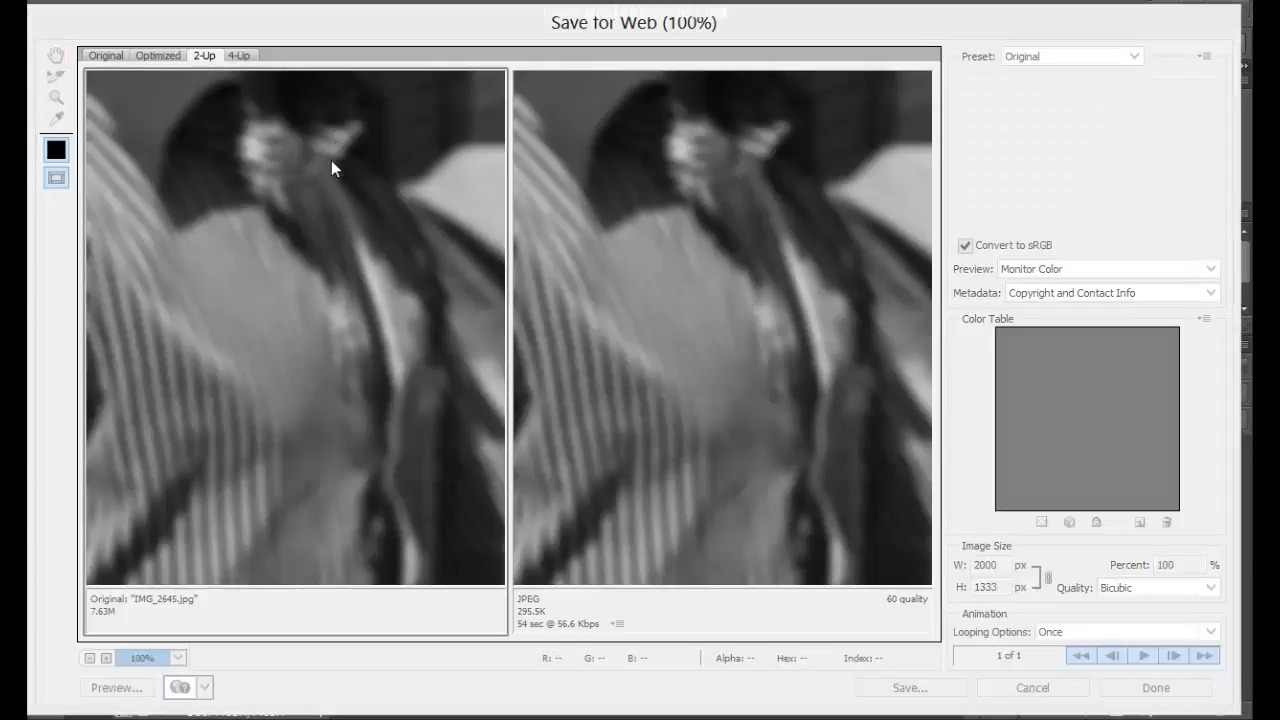
{"action": "left_click_drag", "start_coordinate": [390, 175], "coordinate": [100, 203]}
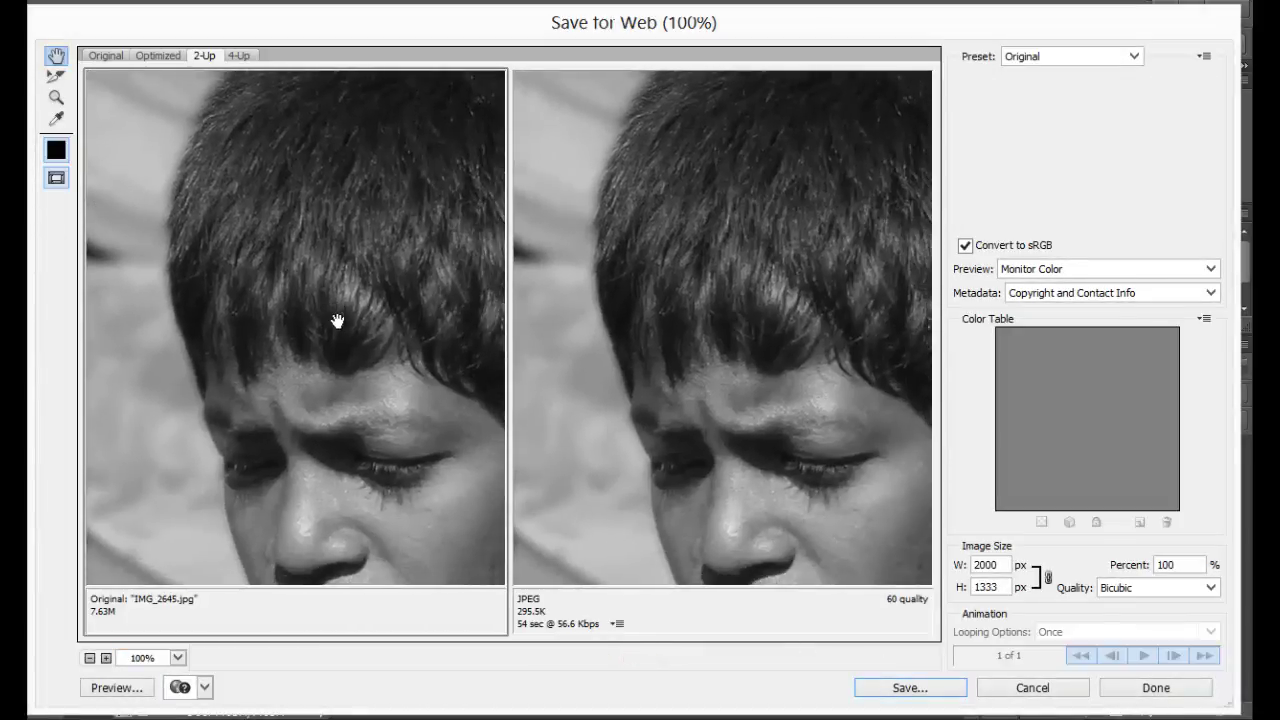
{"action": "left_click_drag", "start_coordinate": [337, 320], "coordinate": [276, 170]}
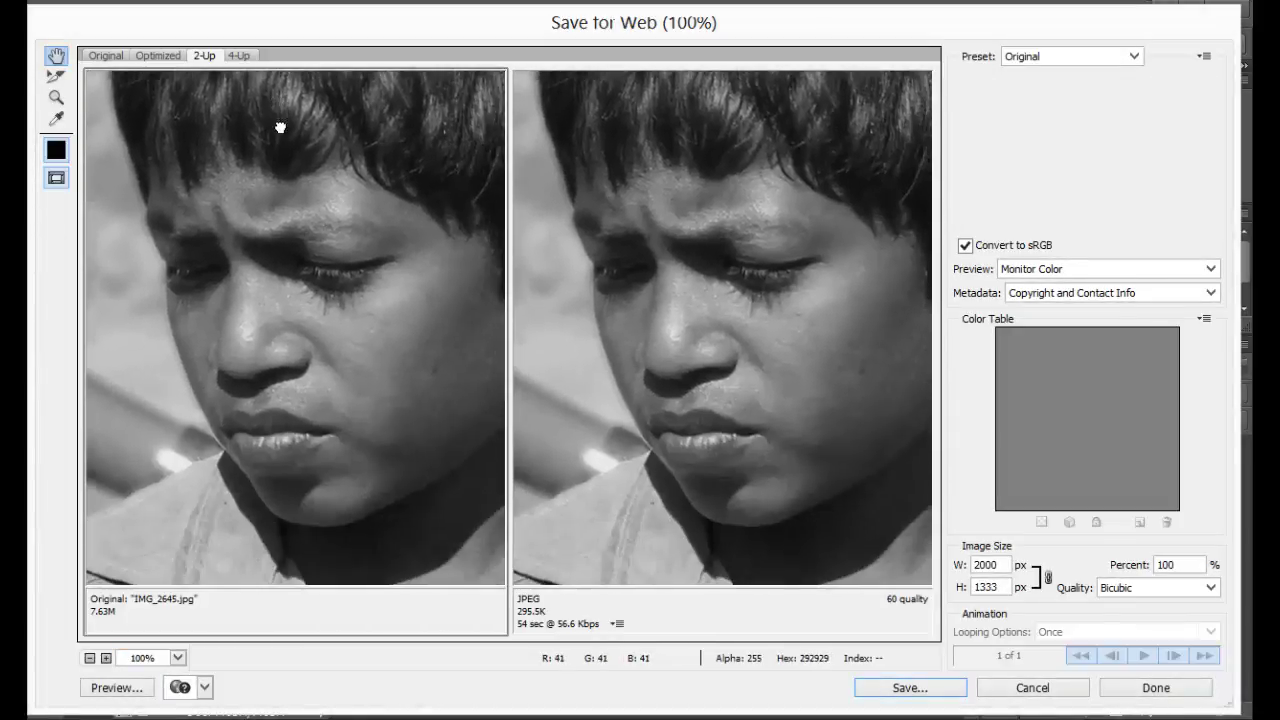
{"action": "left_click", "coordinate": [652, 231]}
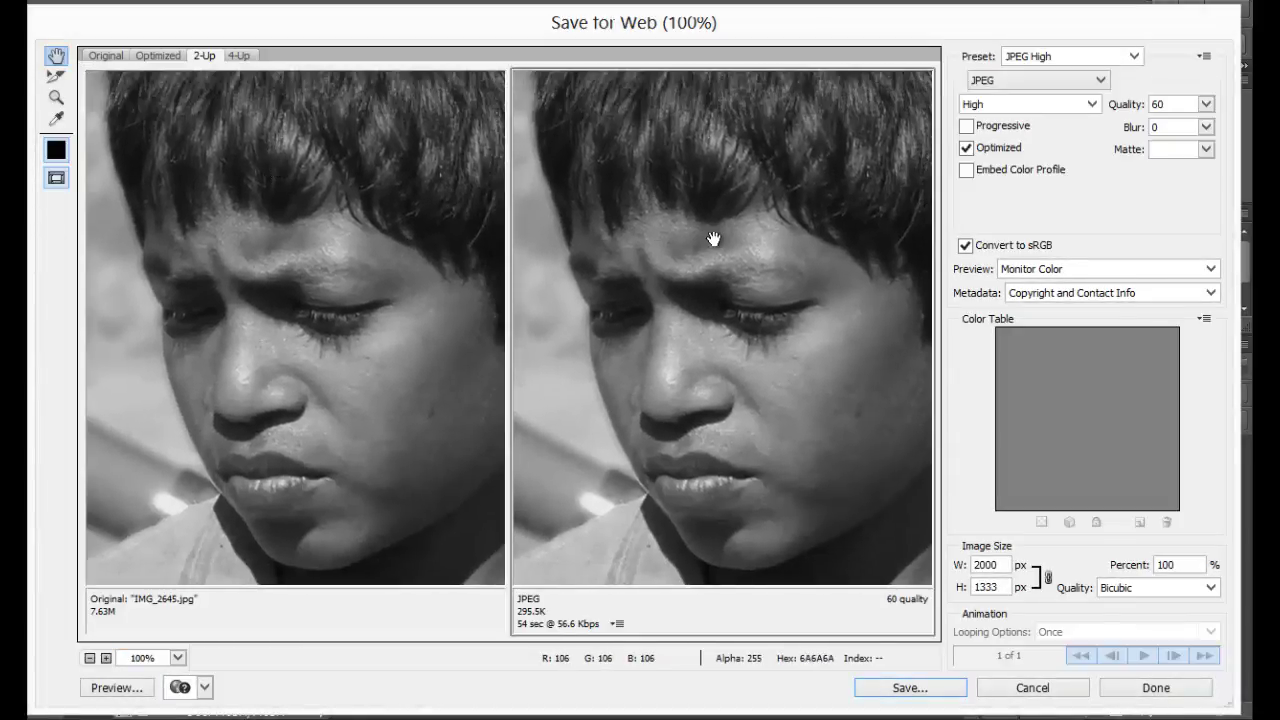
{"action": "left_click", "coordinate": [242, 236]}
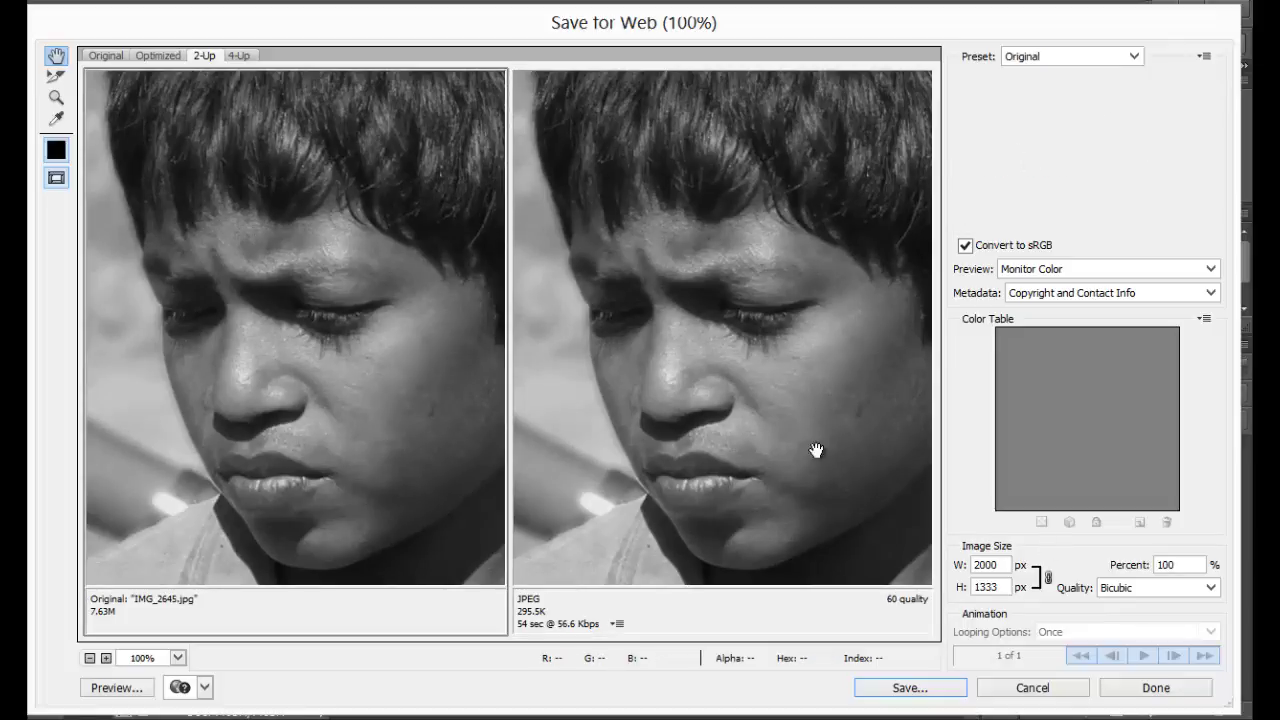
{"action": "left_click", "coordinate": [736, 172]}
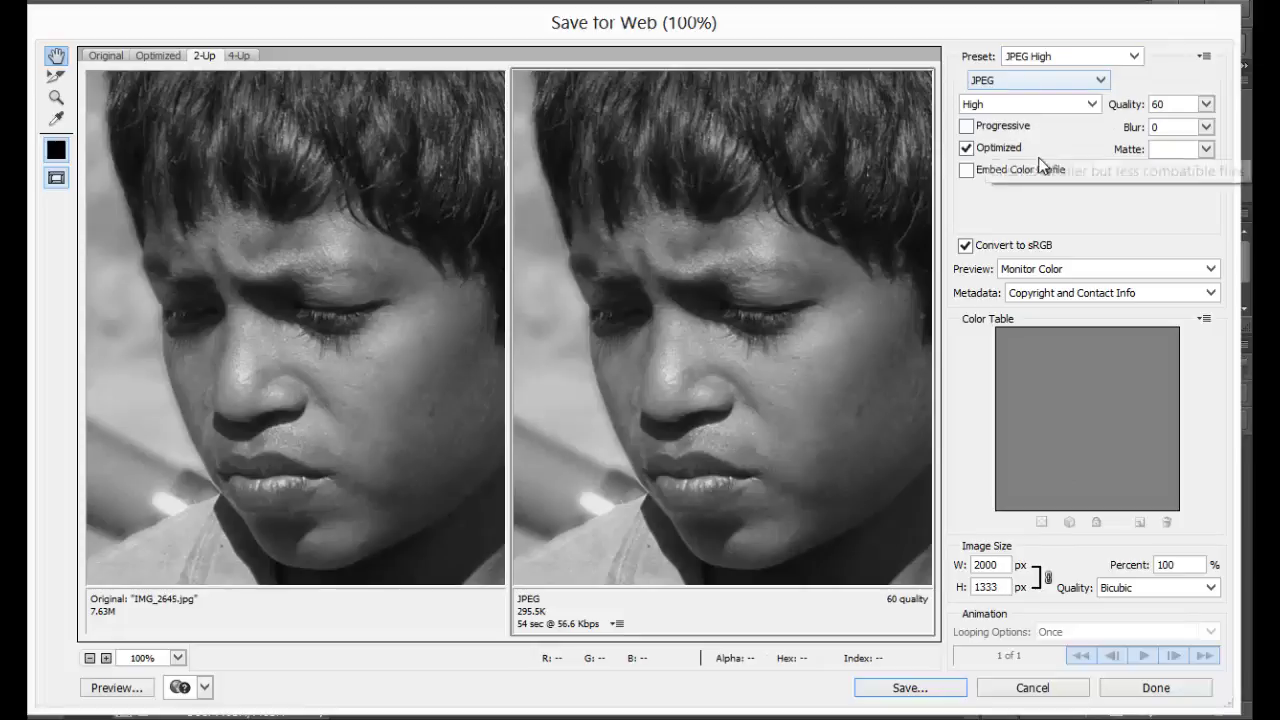
{"action": "left_click", "coordinate": [1095, 101]}
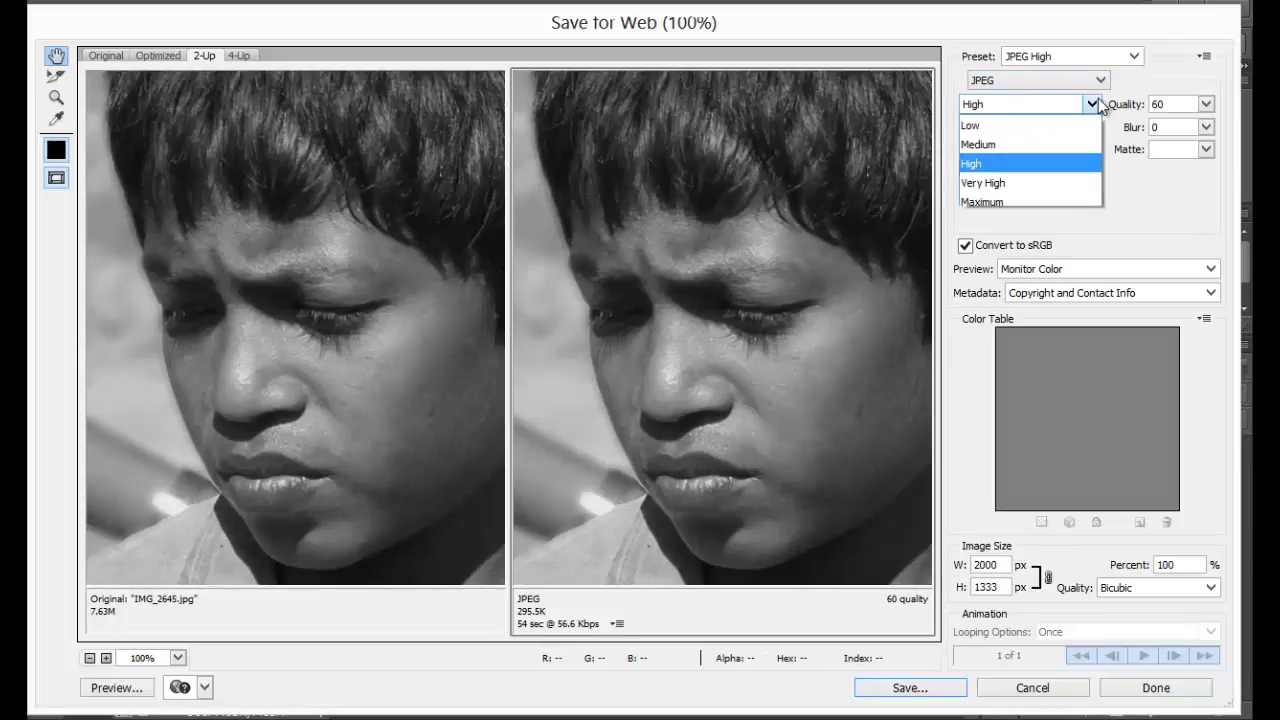
{"action": "left_click", "coordinate": [1028, 166]}
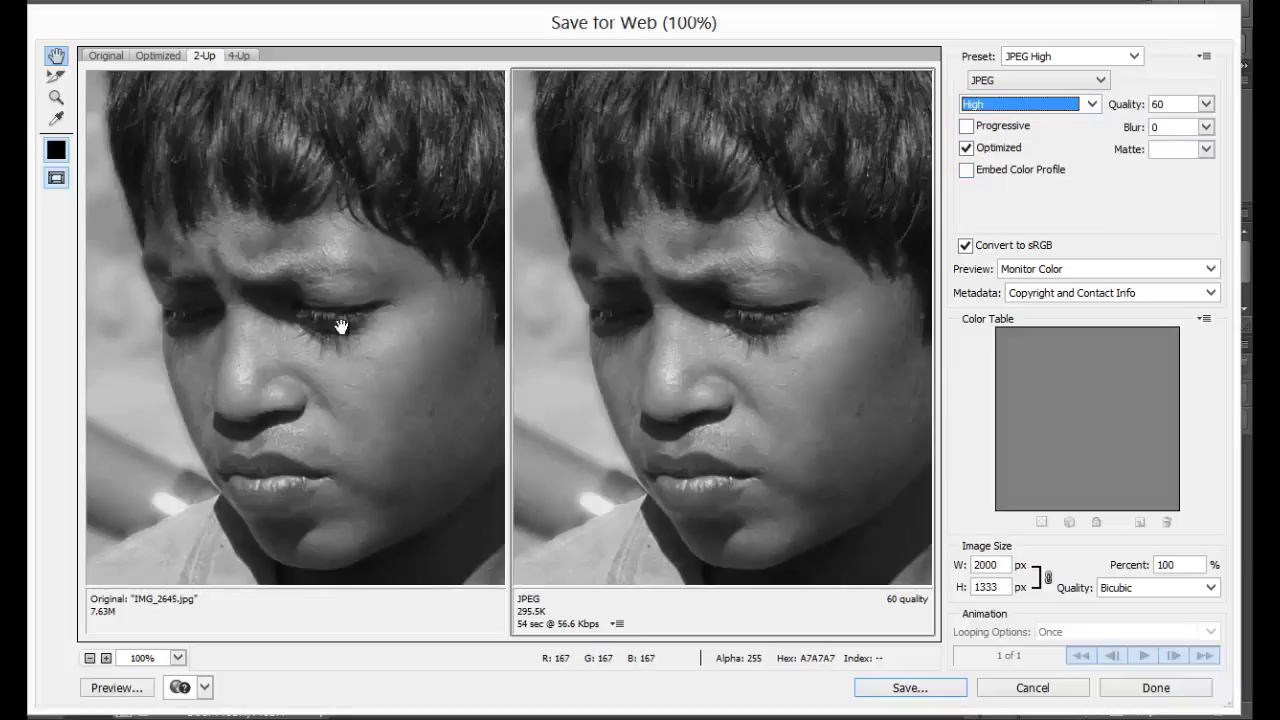
{"action": "left_click", "coordinate": [1091, 104]}
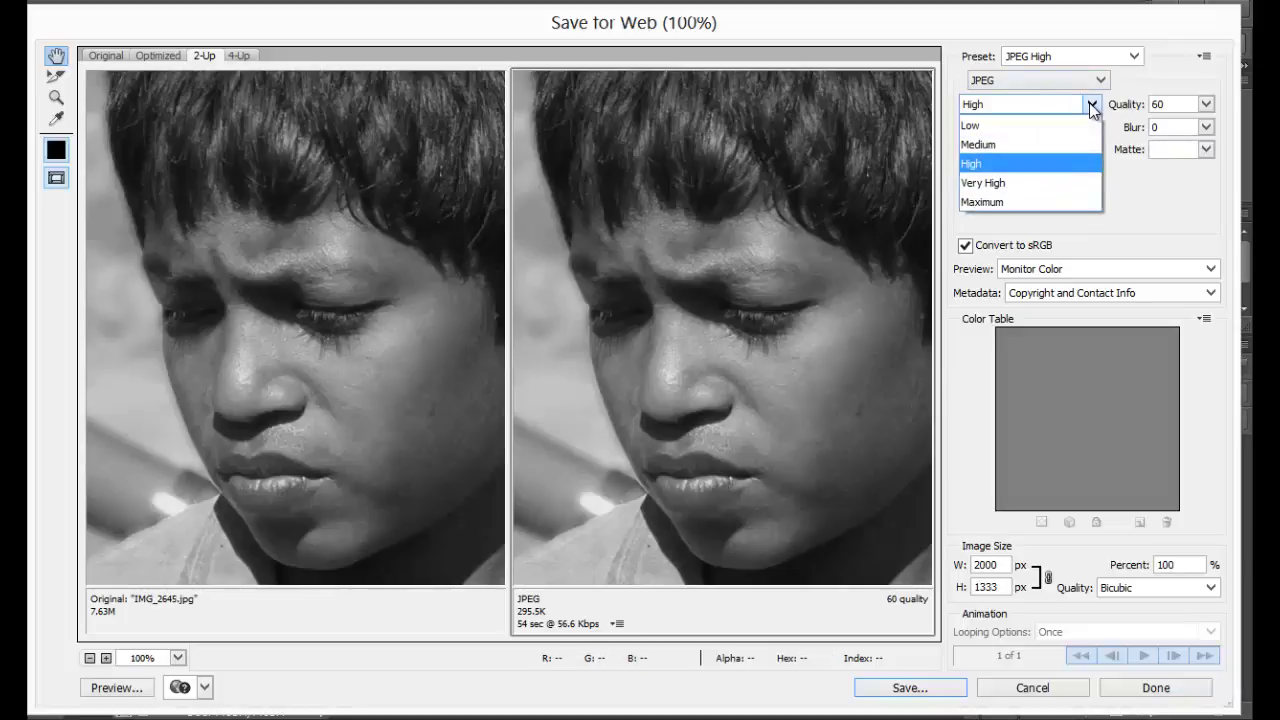
{"action": "left_click", "coordinate": [1001, 143]}
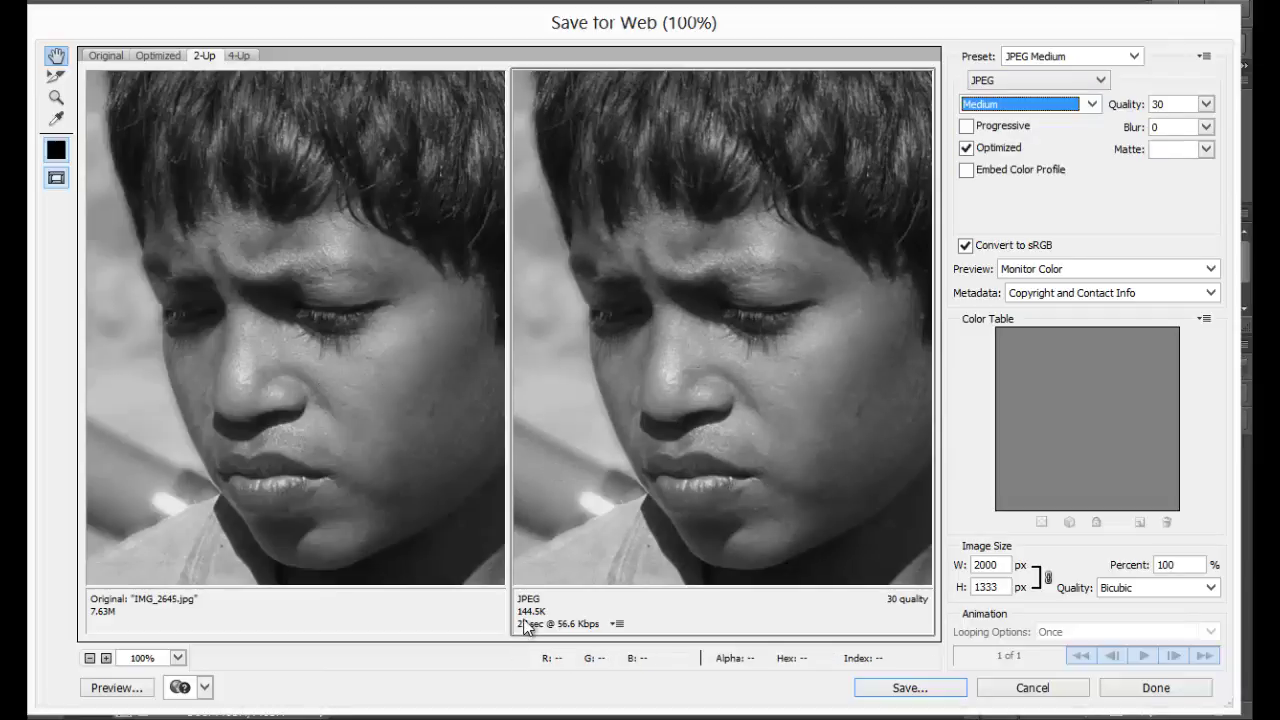
{"action": "left_click", "coordinate": [1090, 104]}
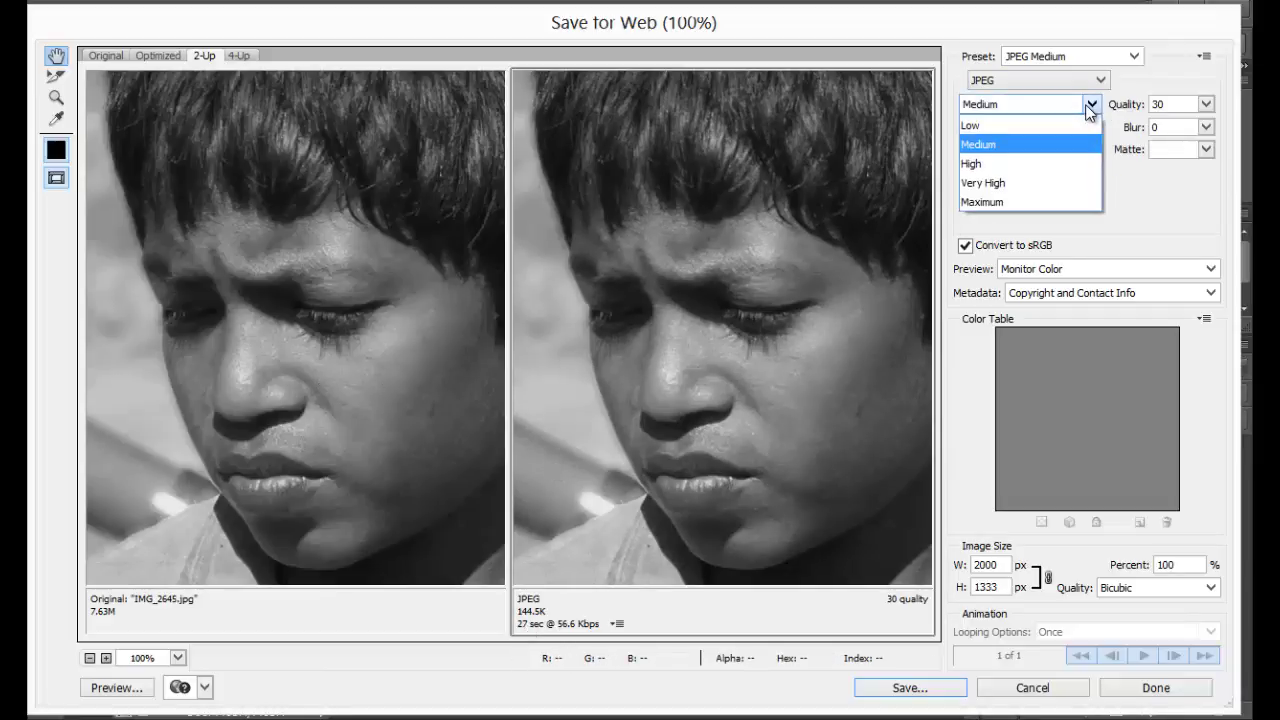
{"action": "left_click", "coordinate": [1005, 123]}
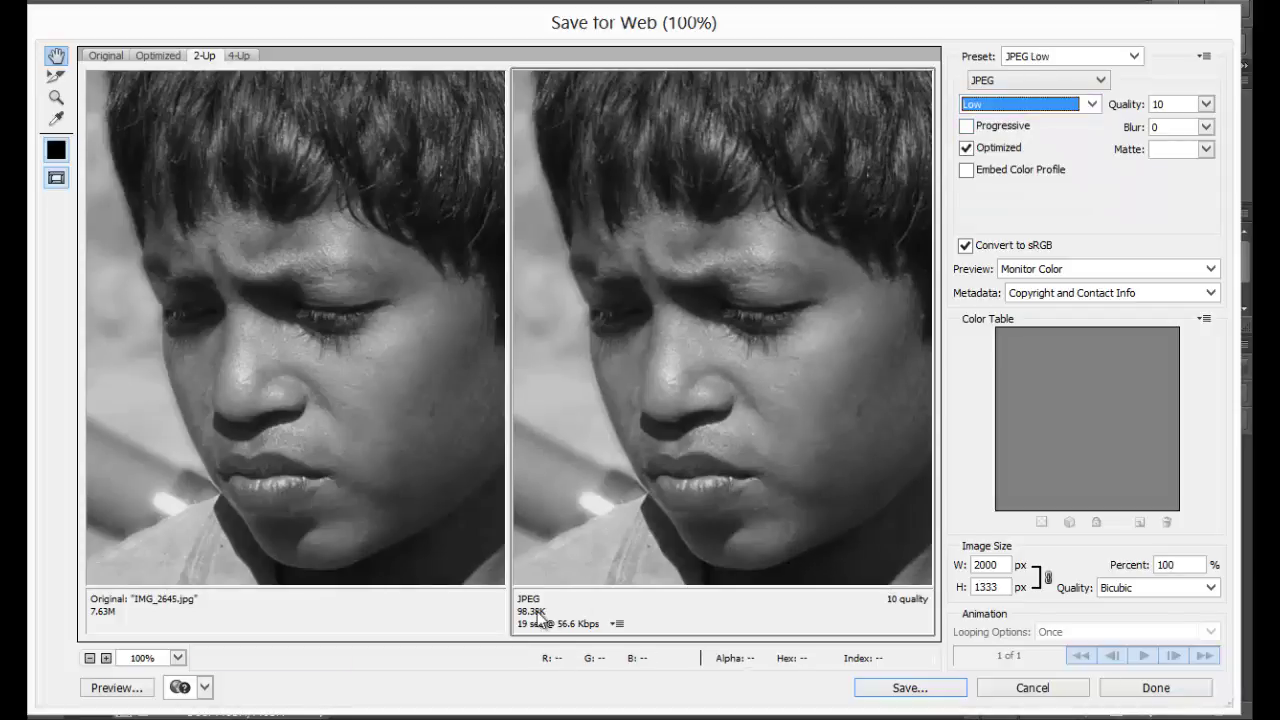
{"action": "left_click", "coordinate": [1083, 108]}
{"action": "left_click", "coordinate": [1037, 177]}
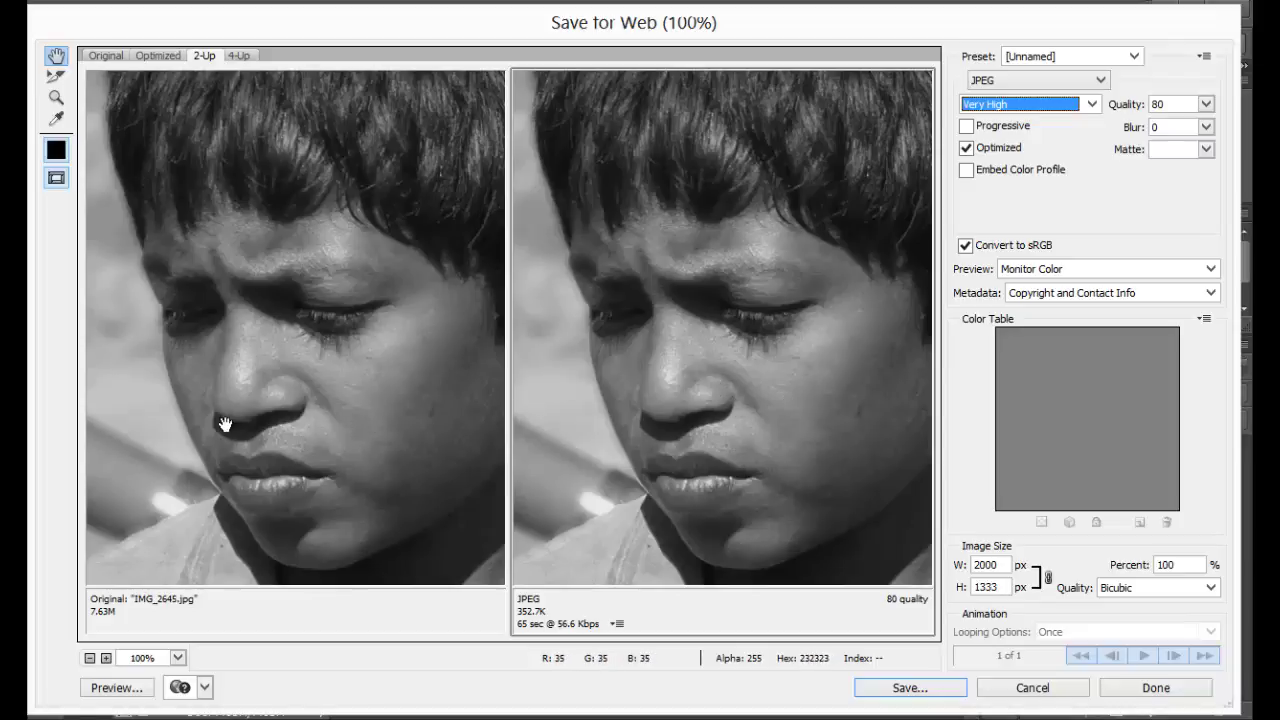
{"action": "left_click", "coordinate": [1071, 110]}
{"action": "left_click", "coordinate": [1001, 200]}
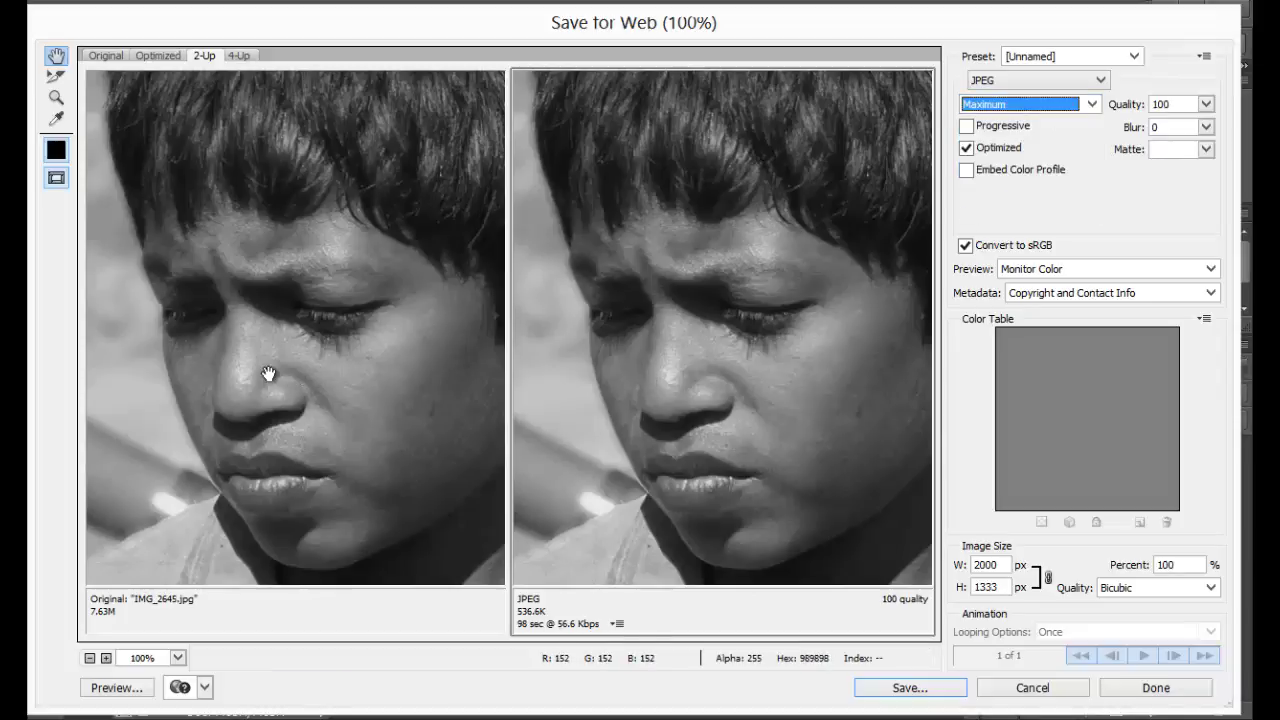
{"action": "left_click", "coordinate": [1091, 104]}
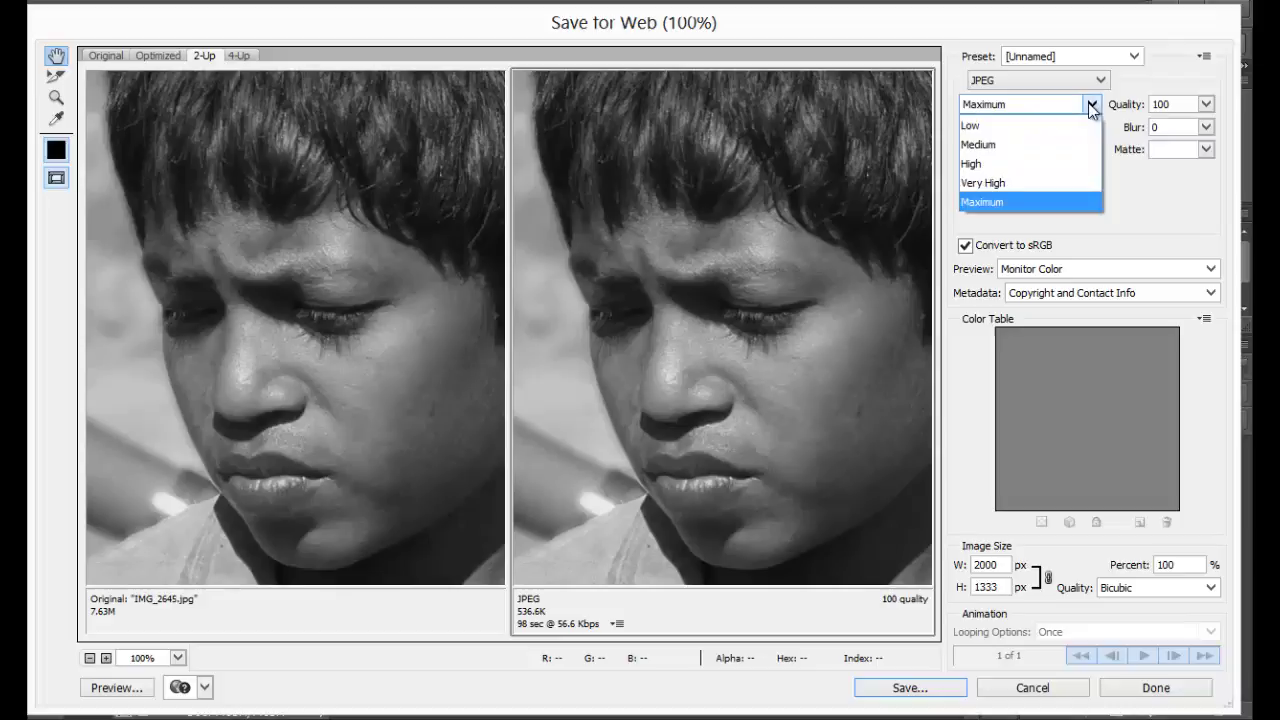
{"action": "left_click", "coordinate": [1043, 159]}
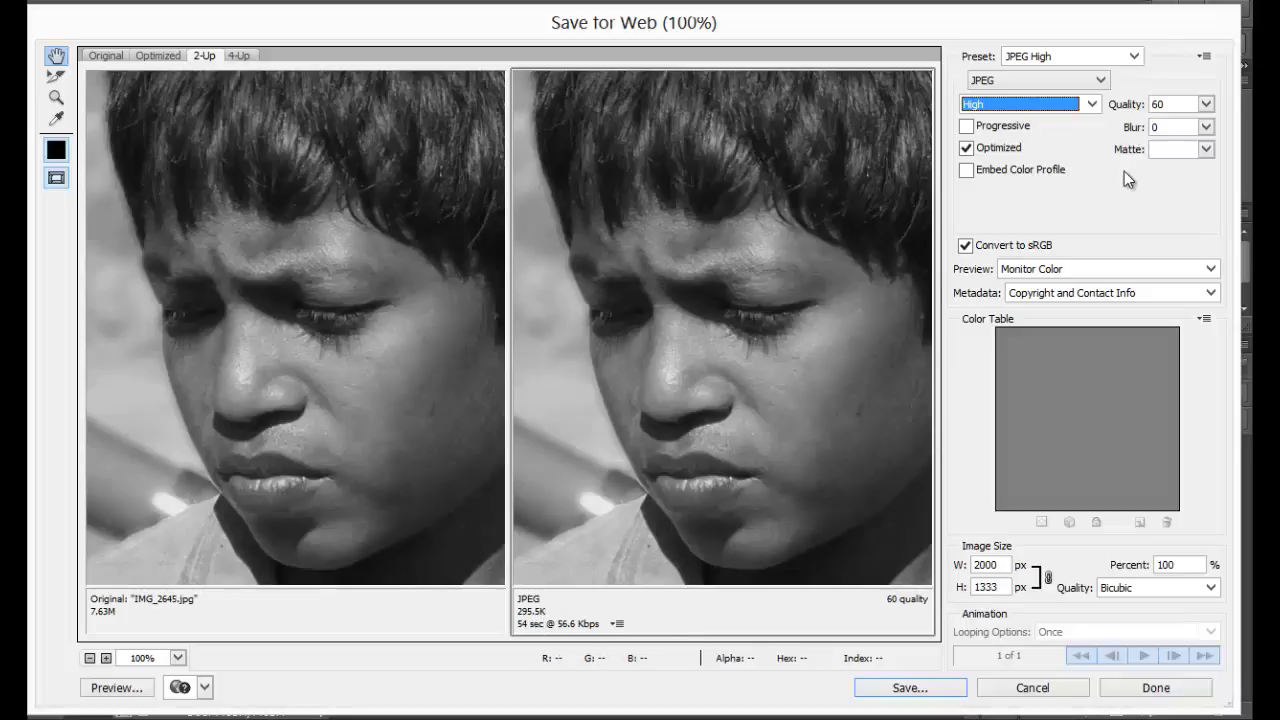
{"action": "left_click", "coordinate": [1073, 270]}
{"action": "left_click", "coordinate": [1073, 269]}
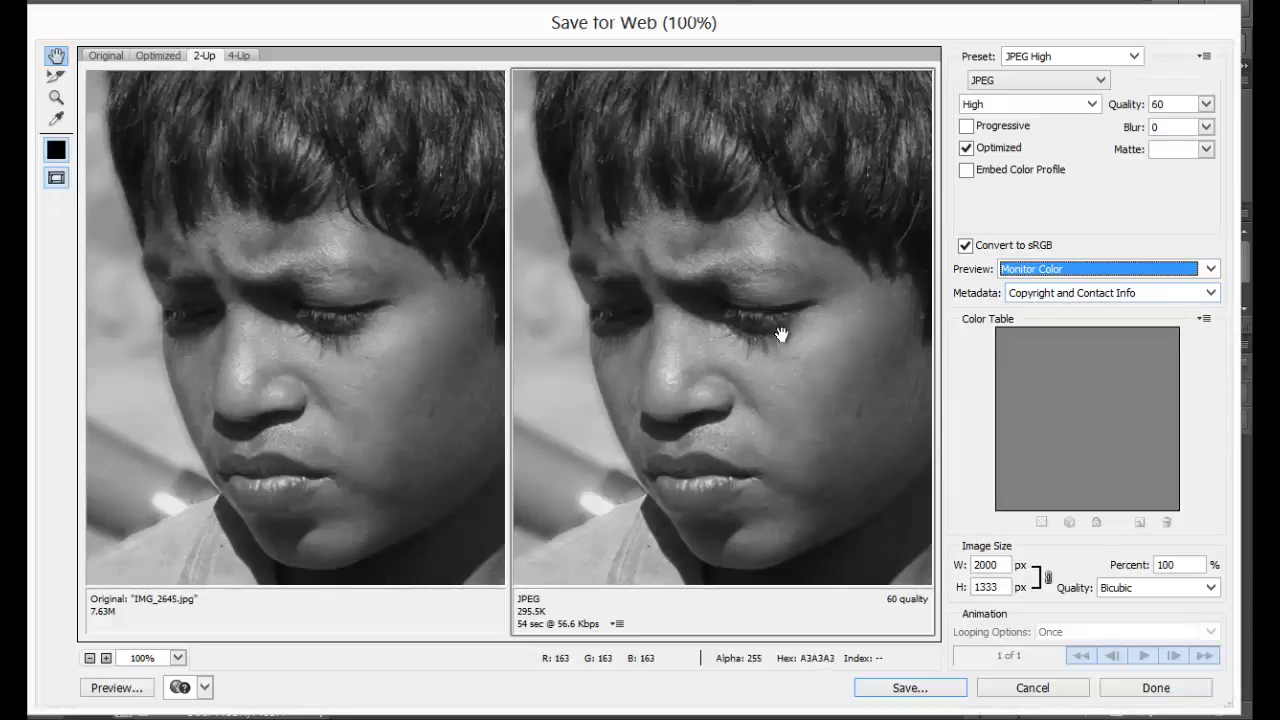
{"action": "left_click", "coordinate": [1085, 293]}
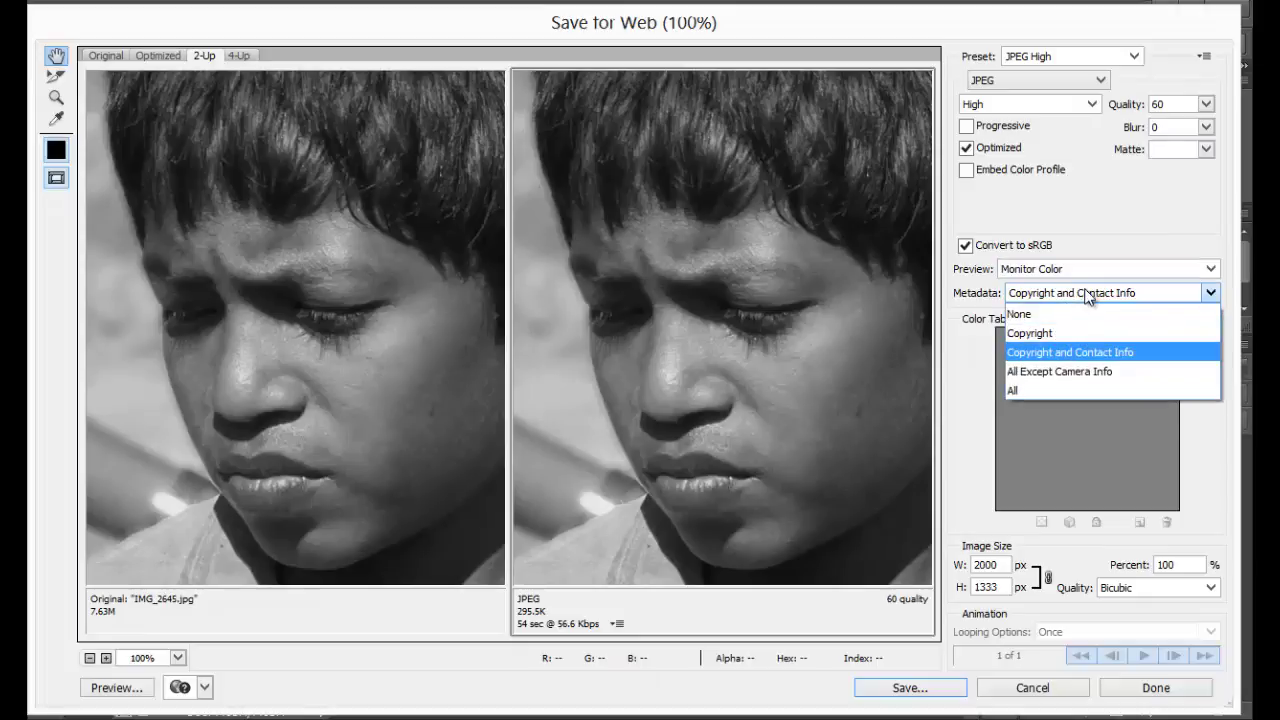
{"action": "left_click", "coordinate": [1020, 314]}
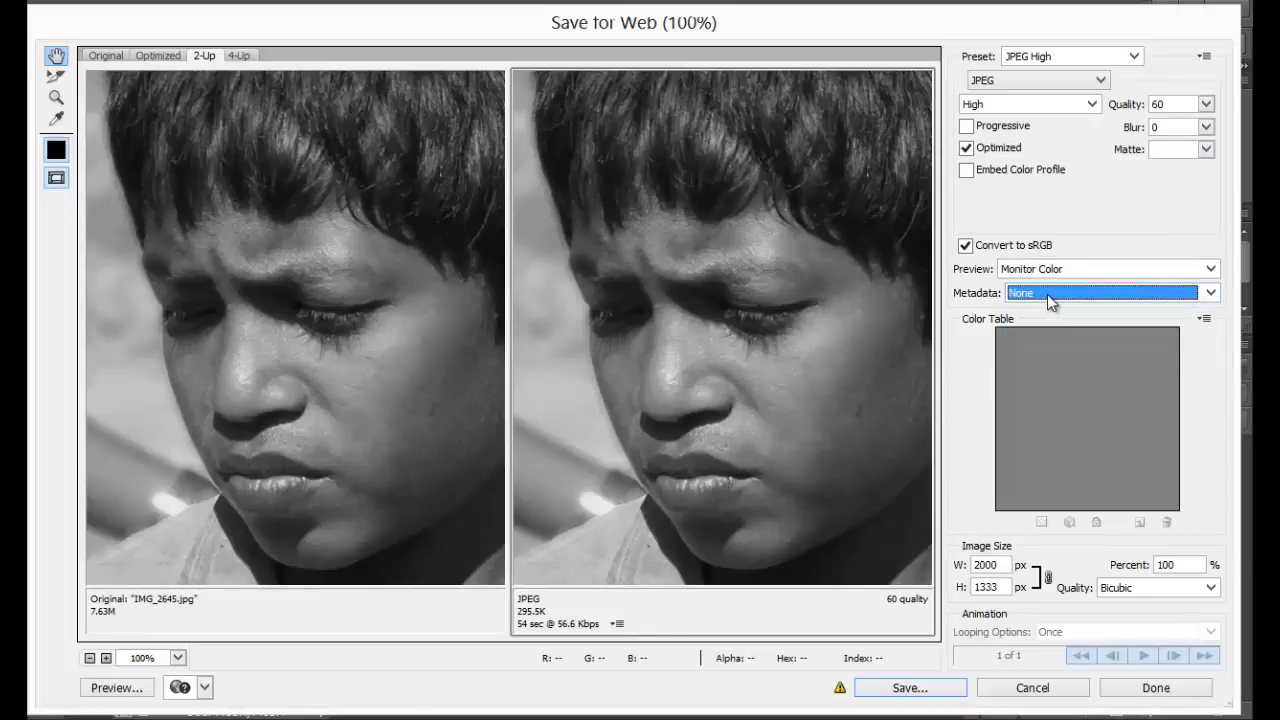
{"action": "left_click", "coordinate": [1050, 293]}
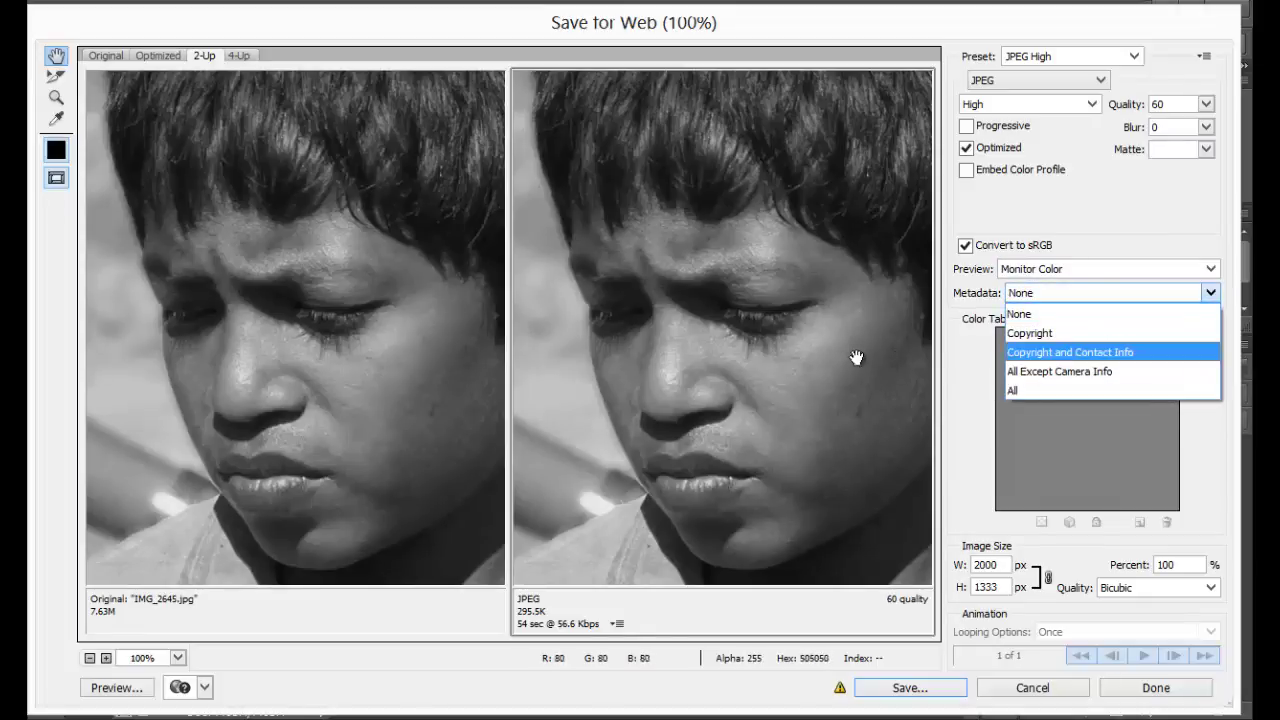
{"action": "left_click", "coordinate": [1068, 356]}
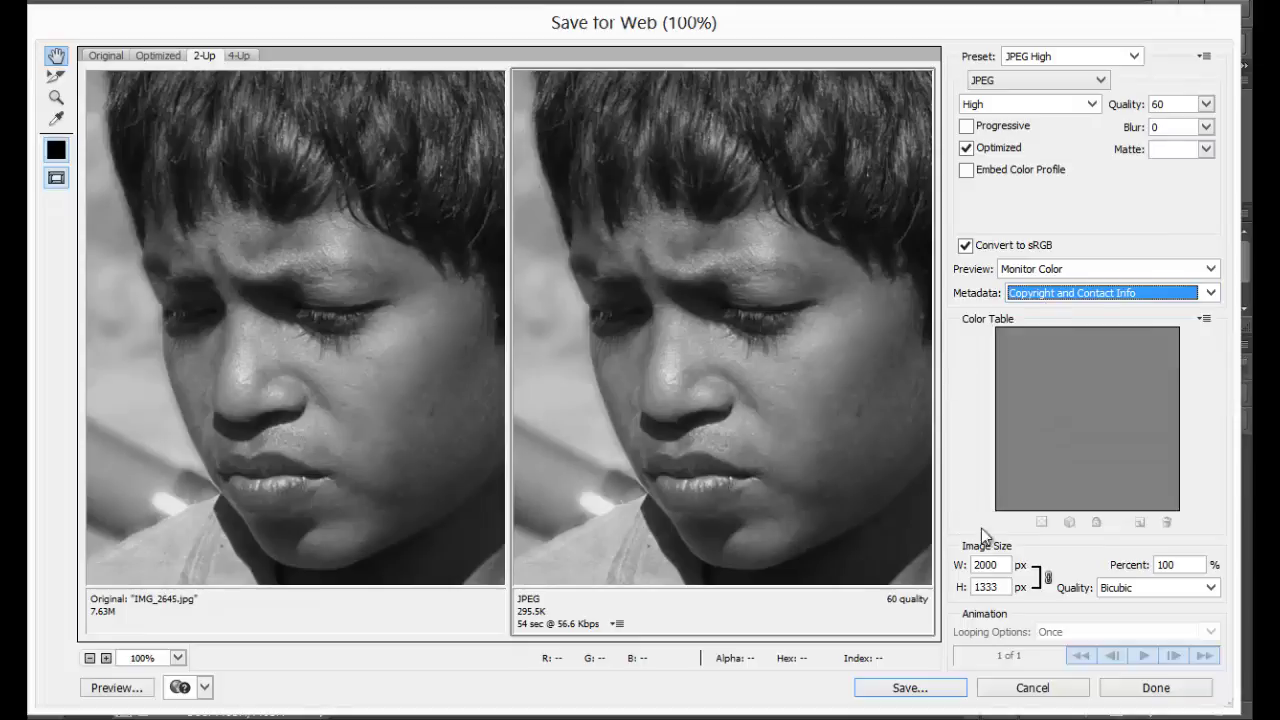
- Keep Bicubic resampling and bring up the list of export file formats
{"action": "left_click", "coordinate": [1110, 590]}
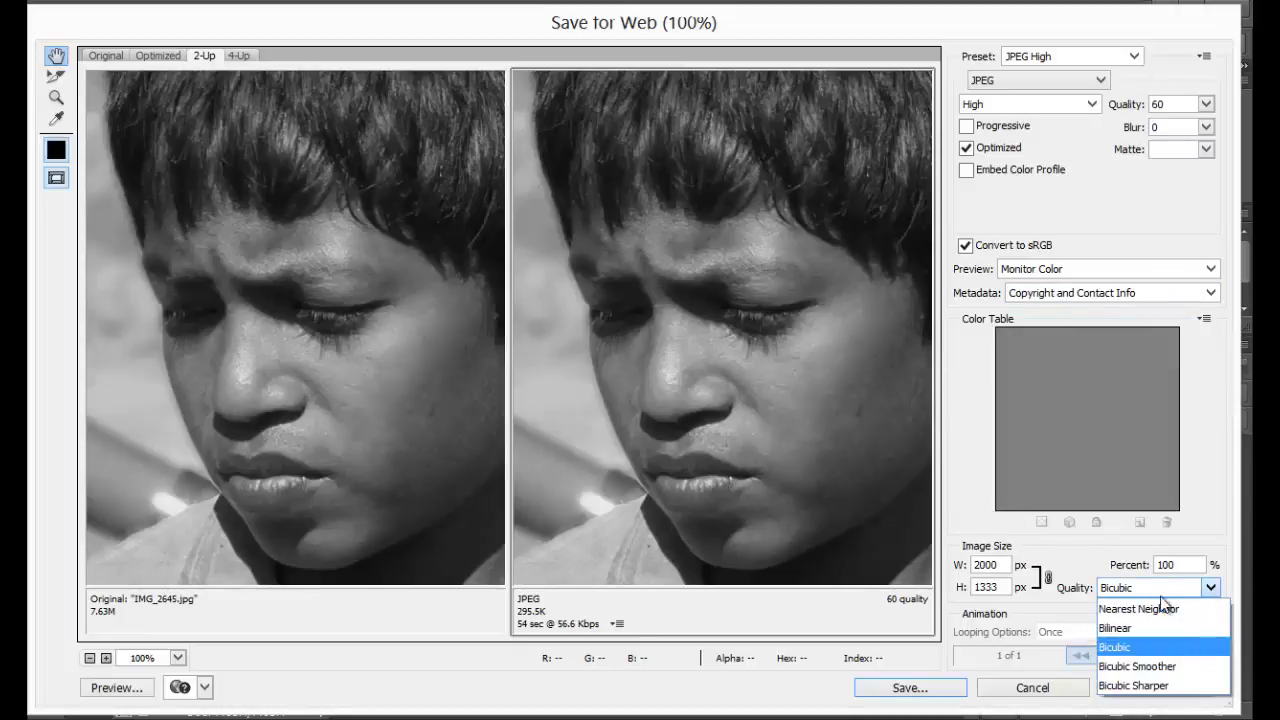
{"action": "left_click", "coordinate": [1178, 588]}
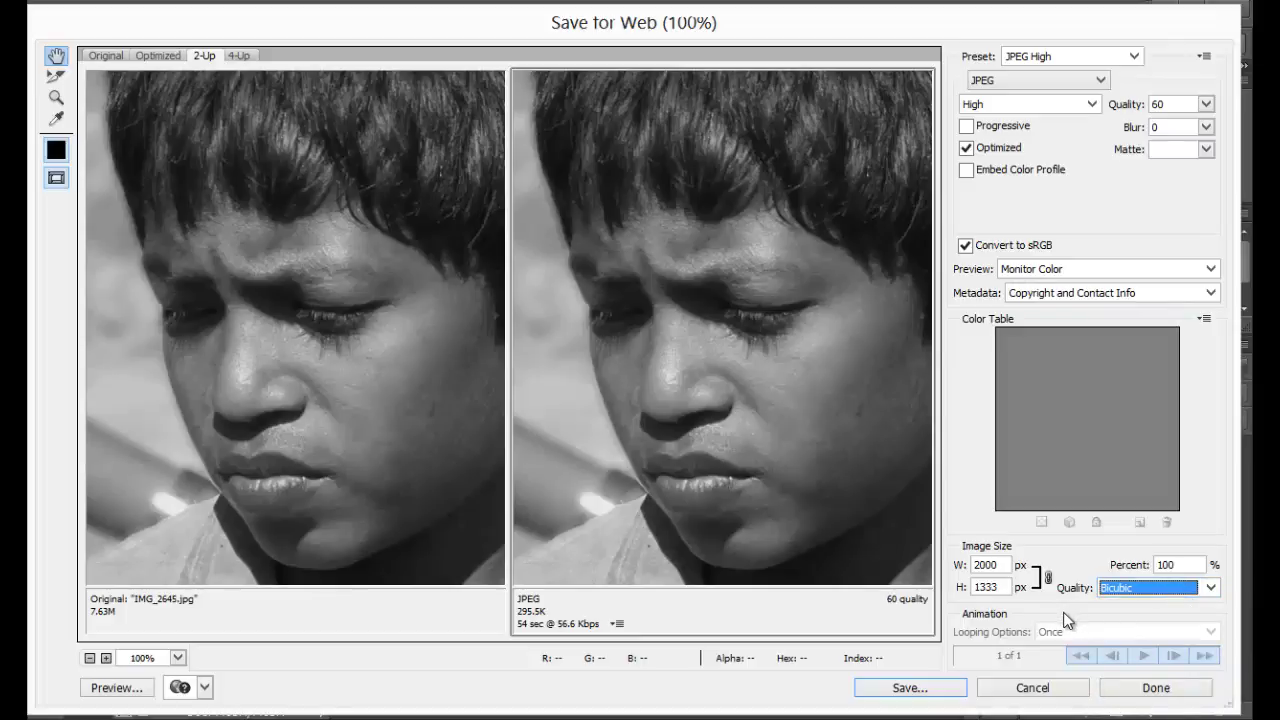
{"action": "left_click", "coordinate": [1017, 84]}
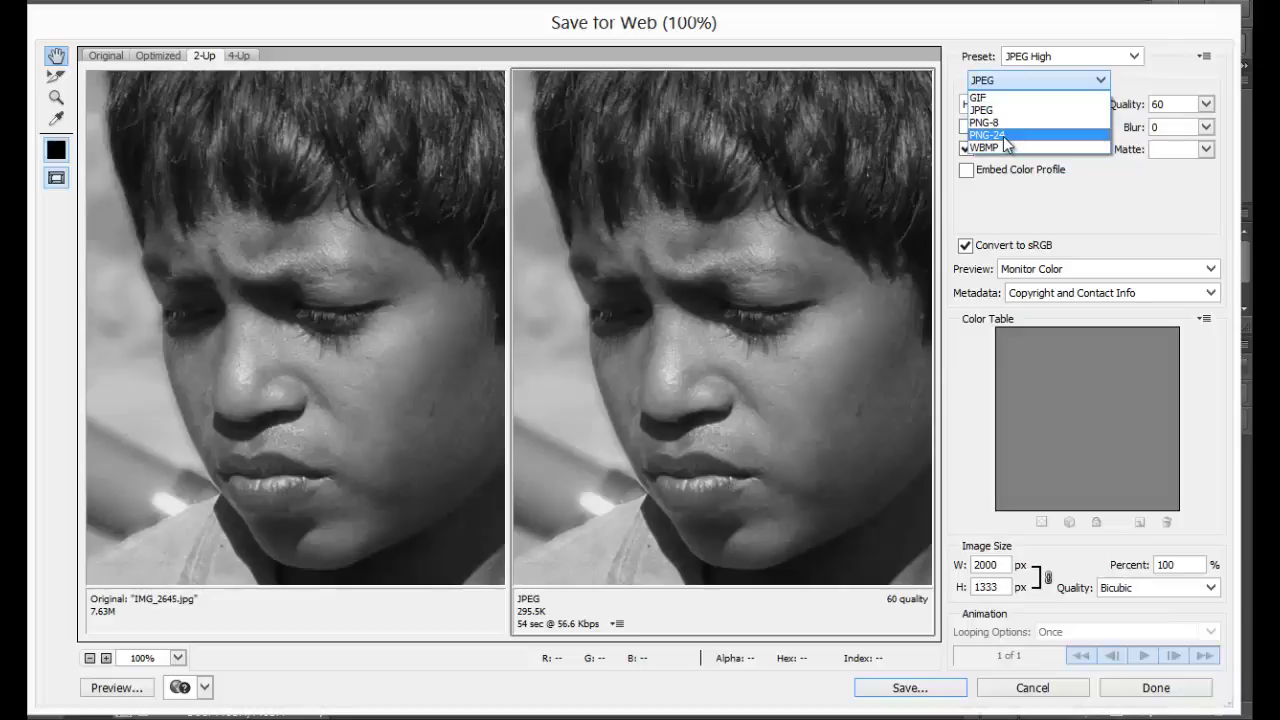
- Set the export format to PNG-24 after briefly trying WBMP, and zoom previews to 25%
{"action": "left_click", "coordinate": [1005, 136]}
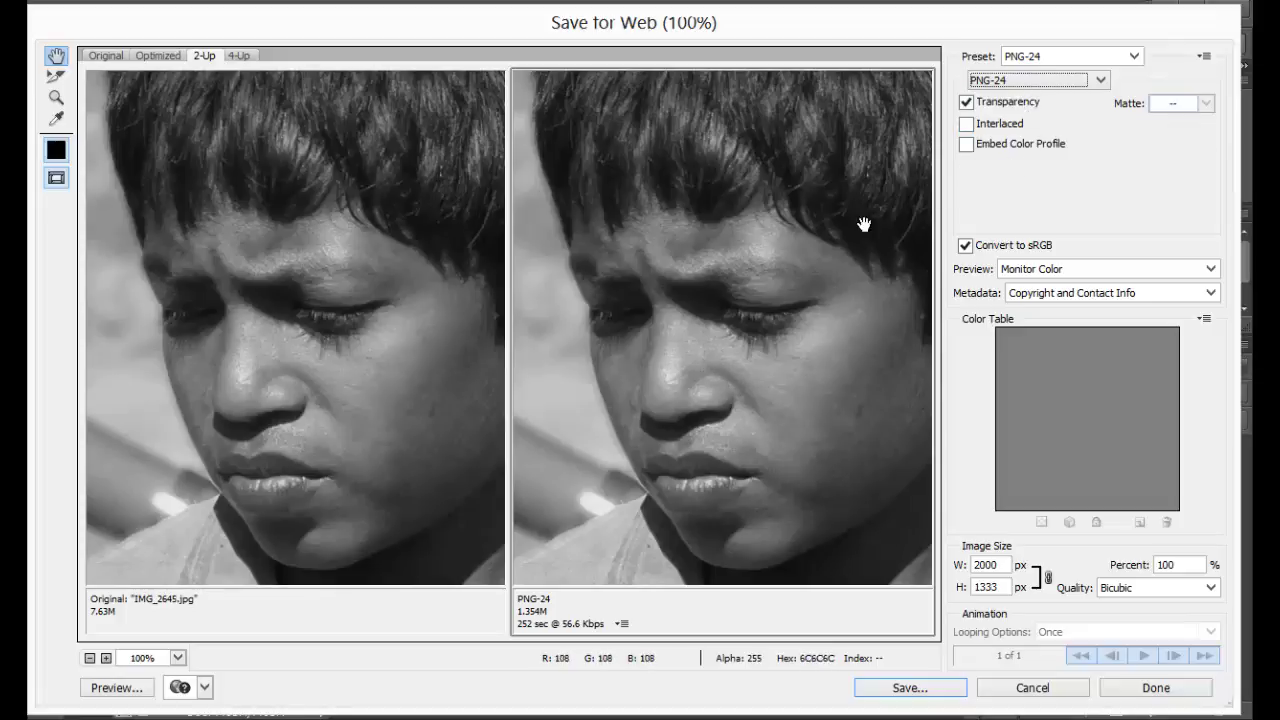
{"action": "key", "text": "Down"}
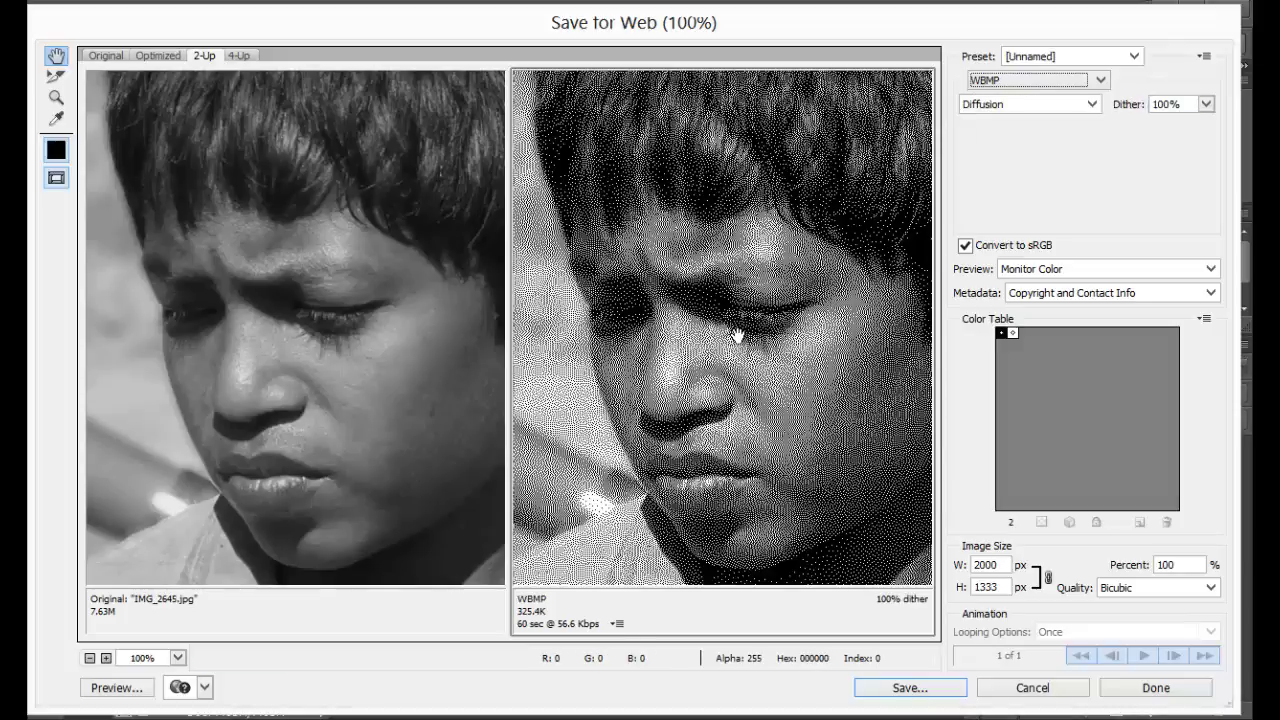
{"action": "left_click", "coordinate": [1050, 82]}
{"action": "left_click", "coordinate": [1015, 134]}
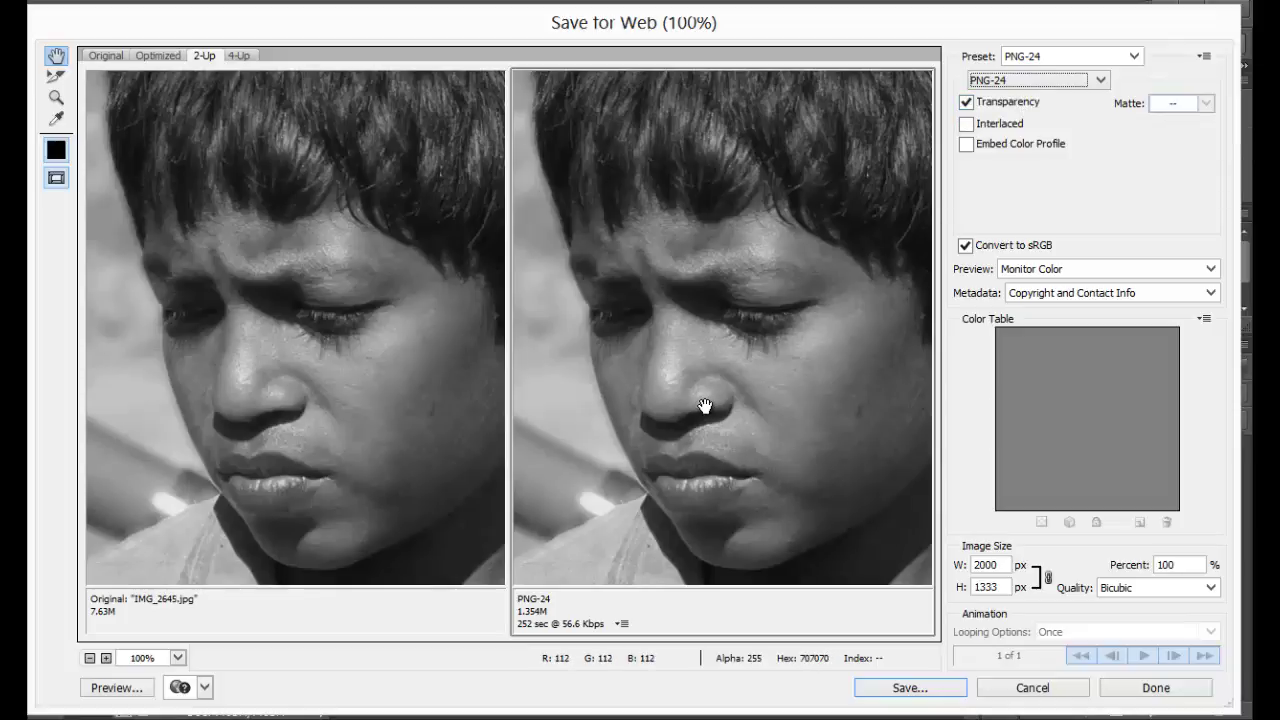
{"action": "scroll", "coordinate": [691, 374], "scroll_direction": "down", "scroll_amount": 5}
{"action": "scroll", "coordinate": [691, 371], "scroll_direction": "up", "scroll_amount": 4}
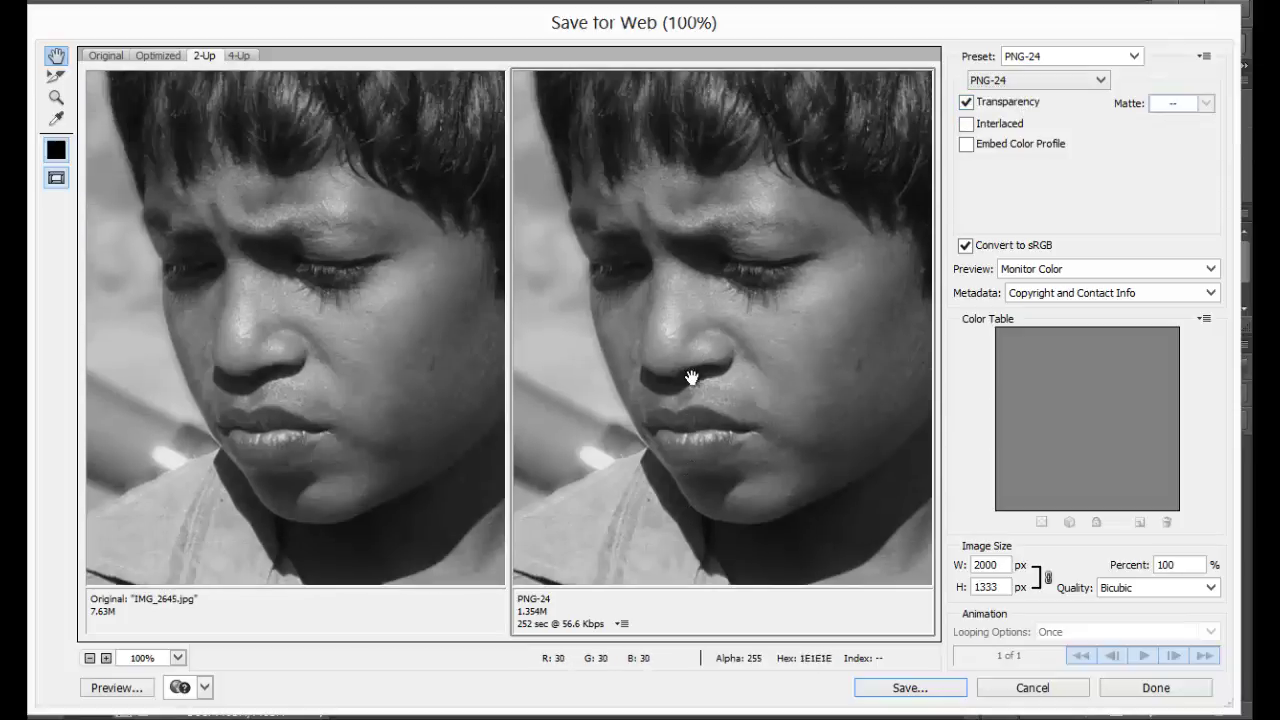
{"action": "left_click", "coordinate": [691, 377], "text": "alt"}
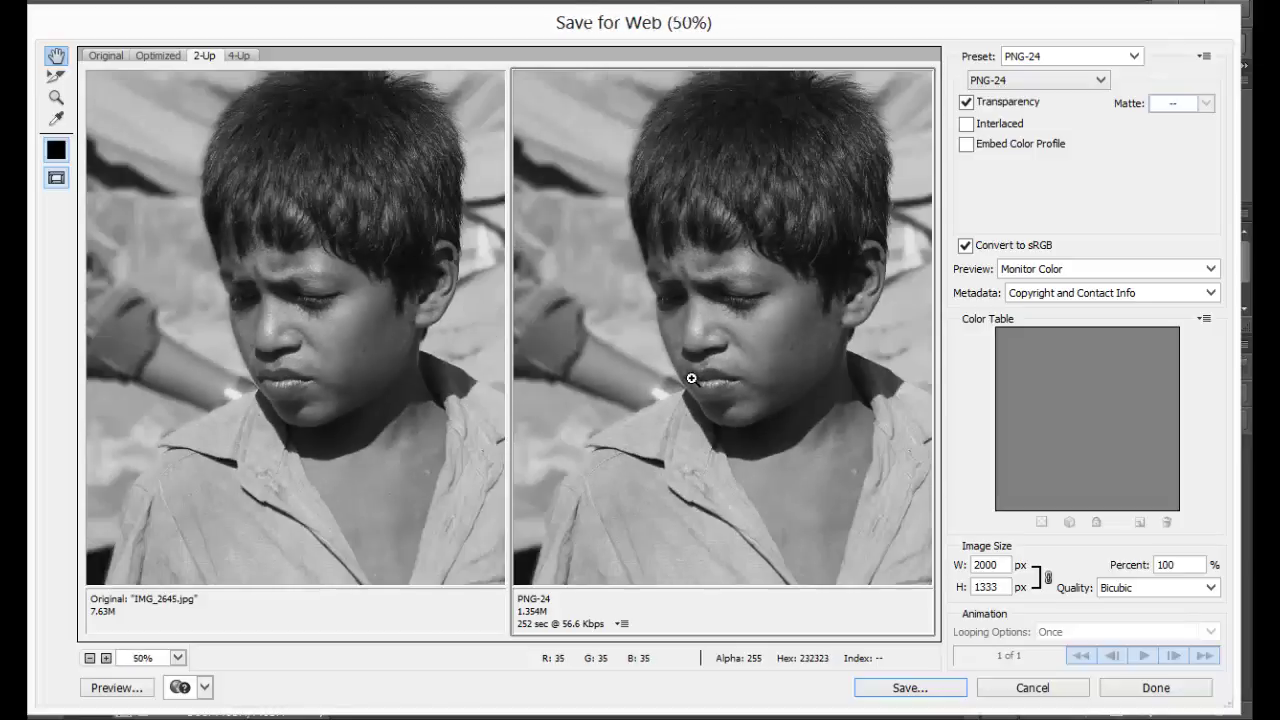
{"action": "left_click", "coordinate": [691, 377], "text": "alt"}
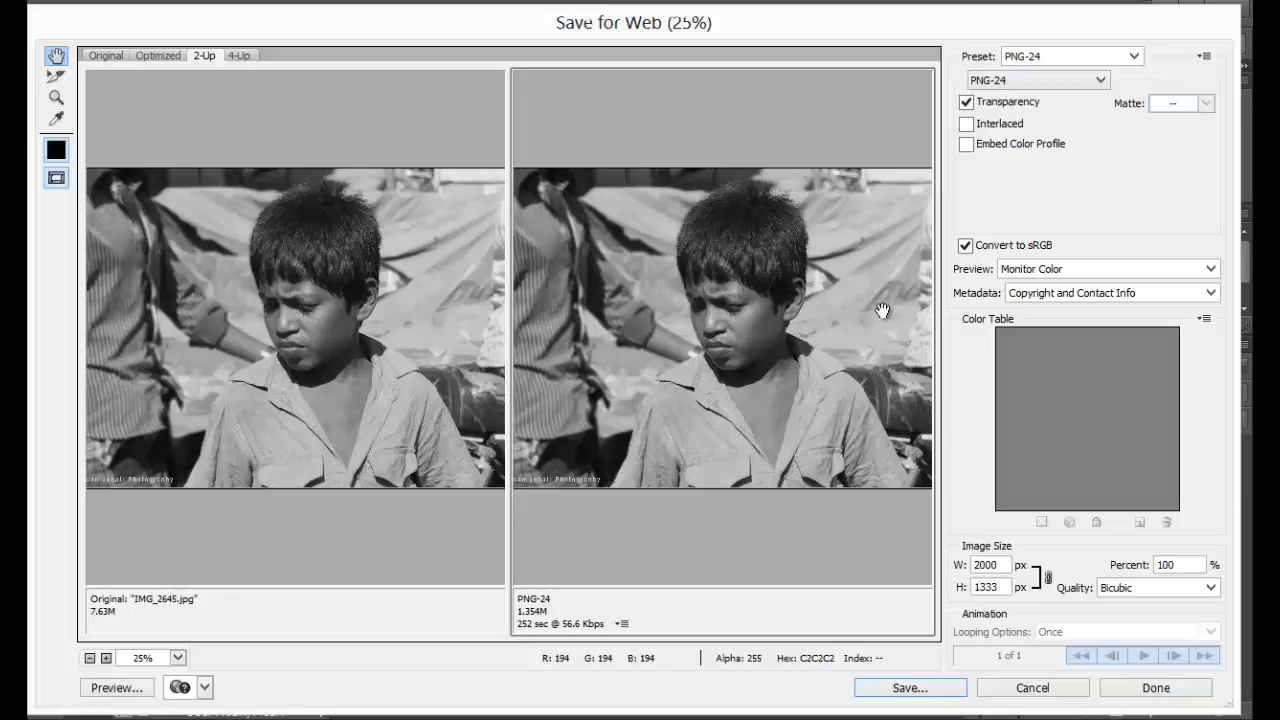
{"action": "left_click", "coordinate": [1009, 83]}
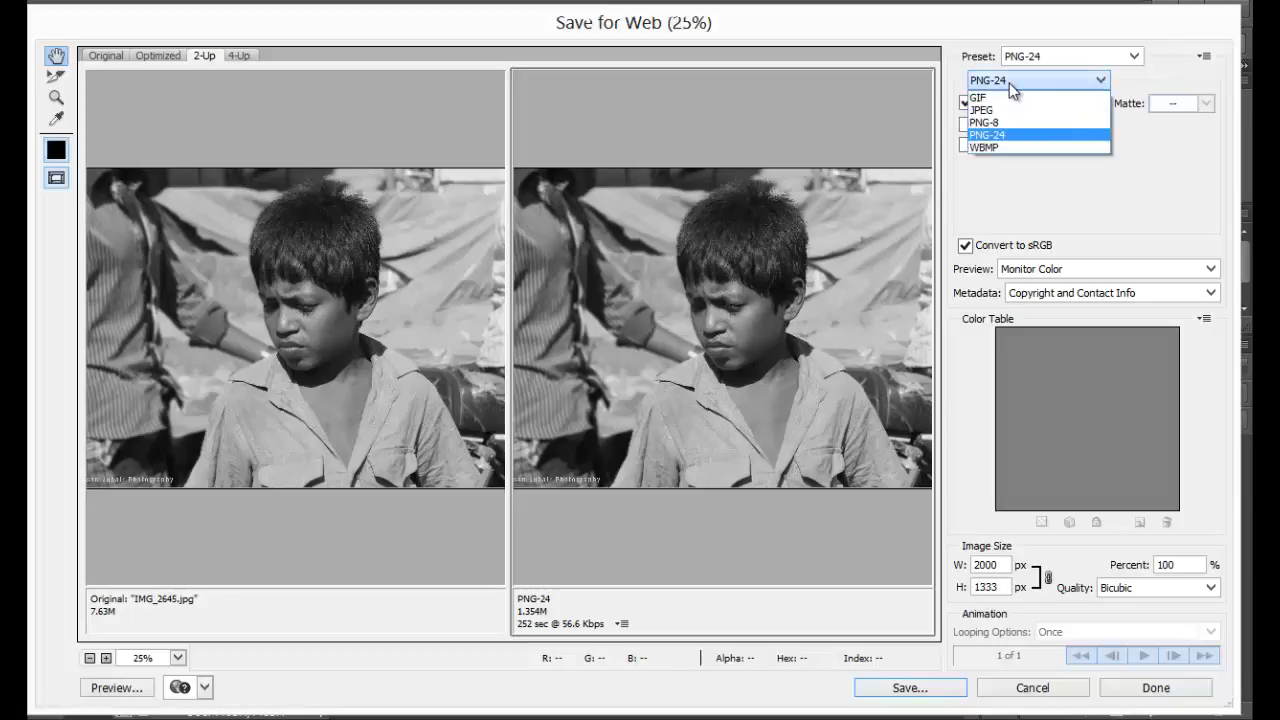
{"action": "left_click", "coordinate": [985, 122]}
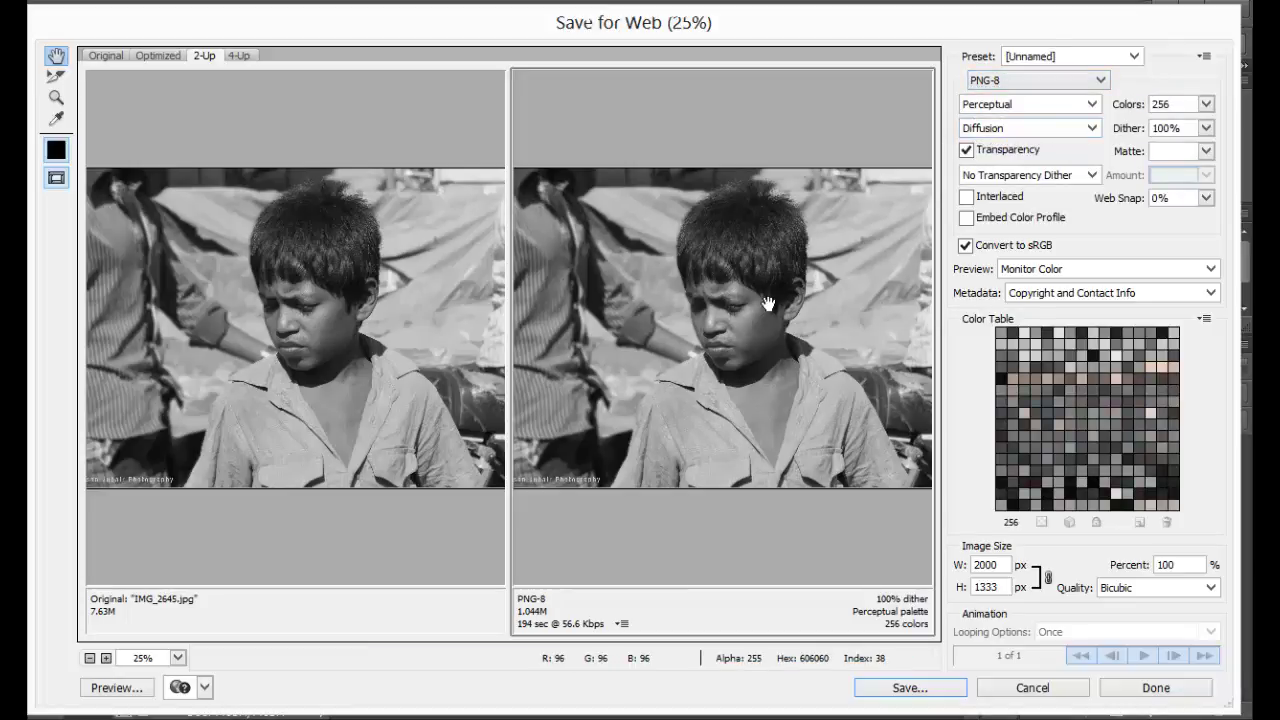
{"action": "left_click", "coordinate": [768, 304], "text": "ctrl"}
{"action": "left_click", "coordinate": [768, 304], "text": "ctrl"}
{"action": "left_click", "coordinate": [768, 304], "text": "ctrl"}
{"action": "left_click", "coordinate": [768, 304], "text": "ctrl"}
{"action": "left_click", "coordinate": [768, 304], "text": "ctrl"}
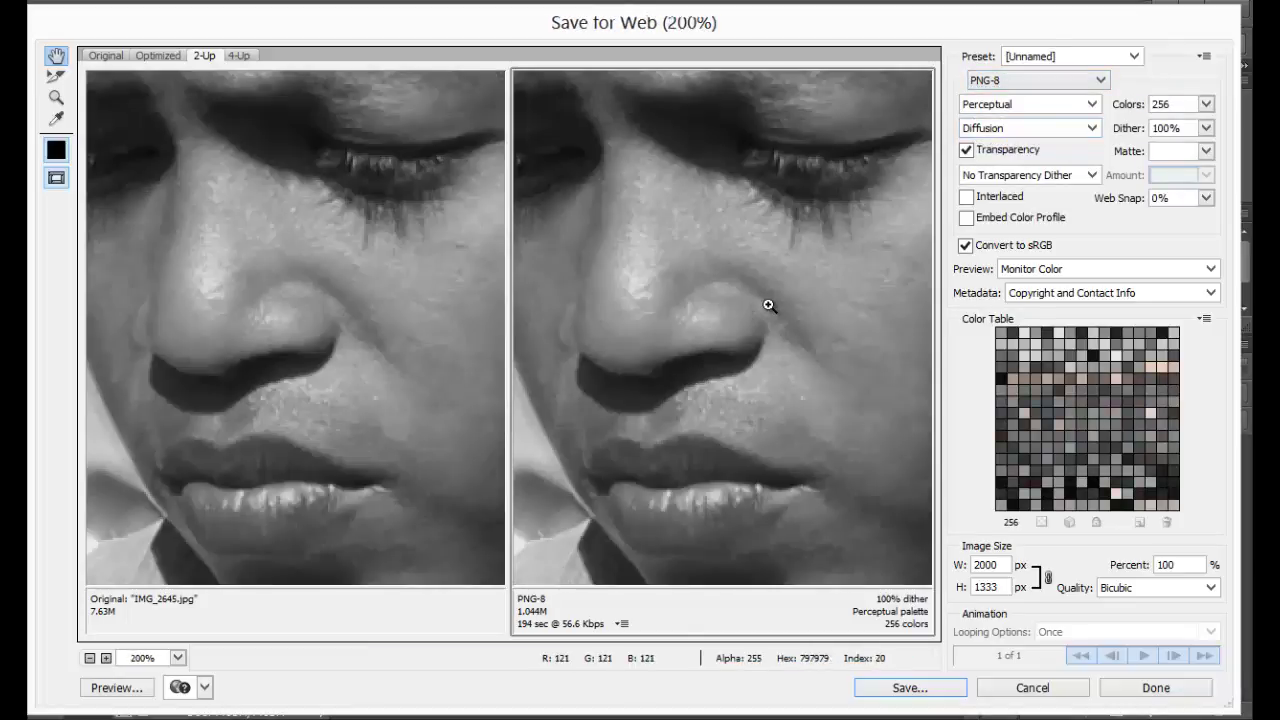
{"action": "key", "text": "ctrl+minus"}
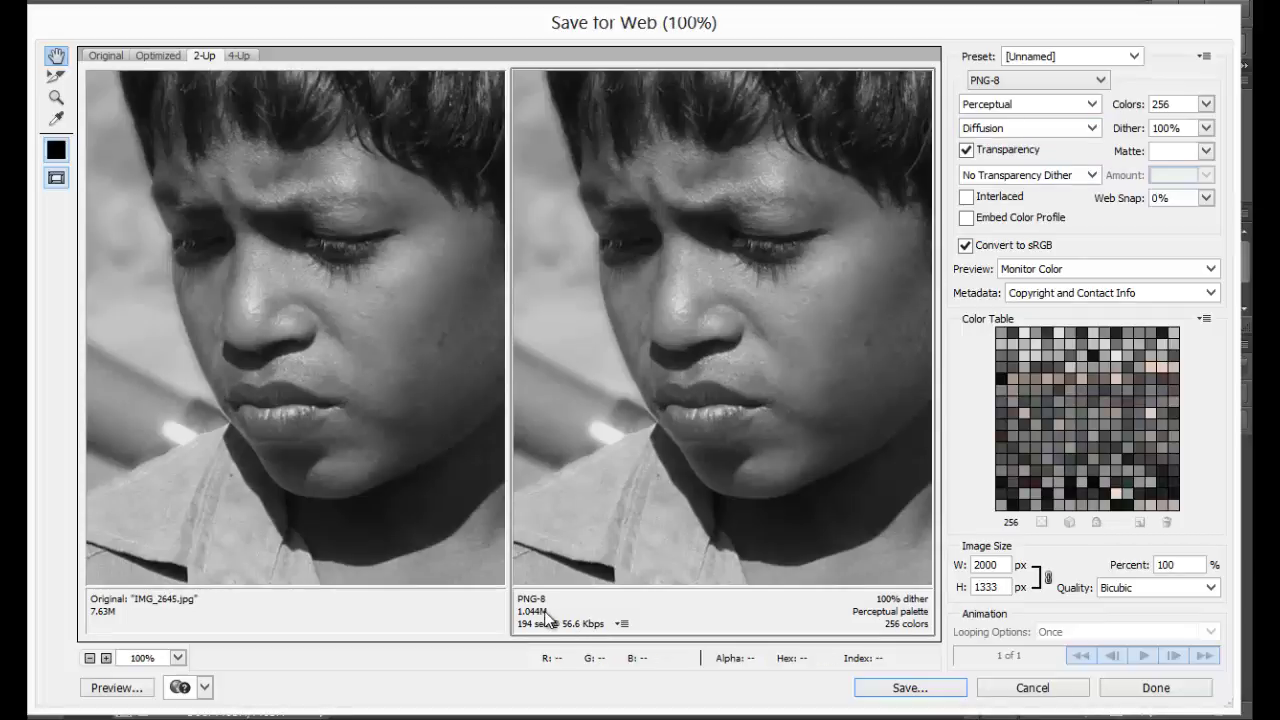
{"action": "left_click", "coordinate": [1042, 78]}
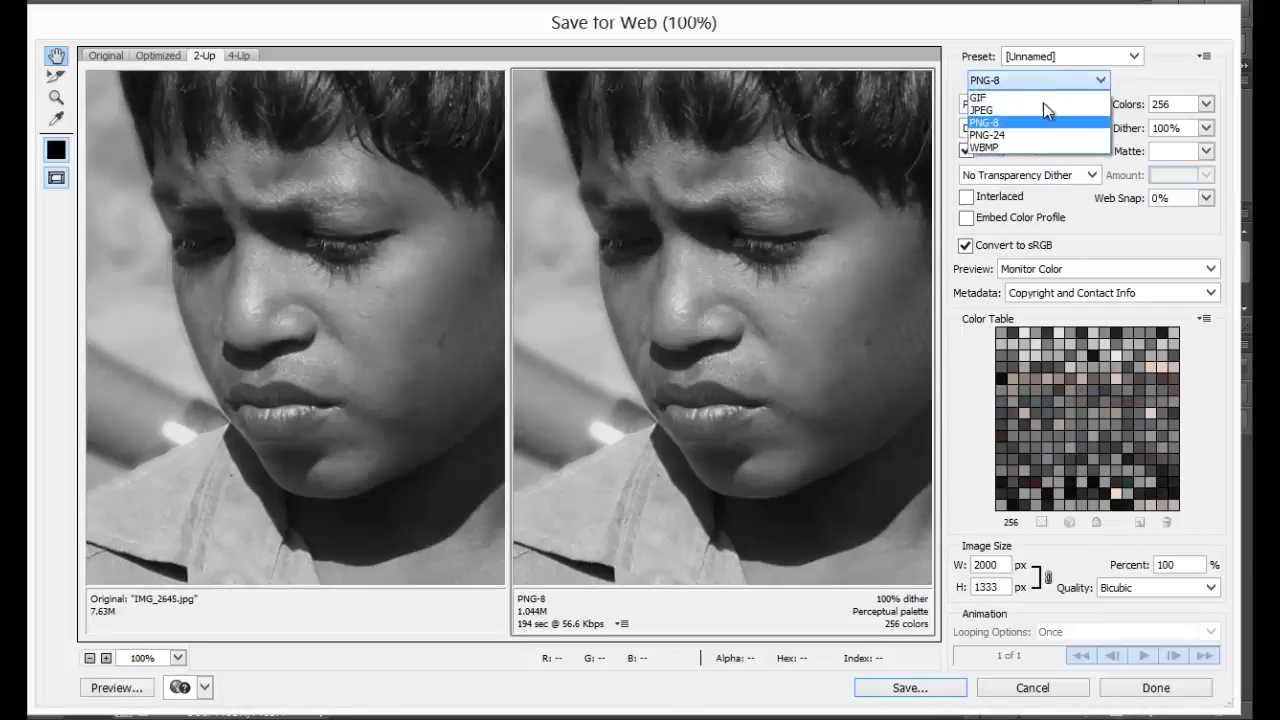
{"action": "left_click", "coordinate": [1030, 138]}
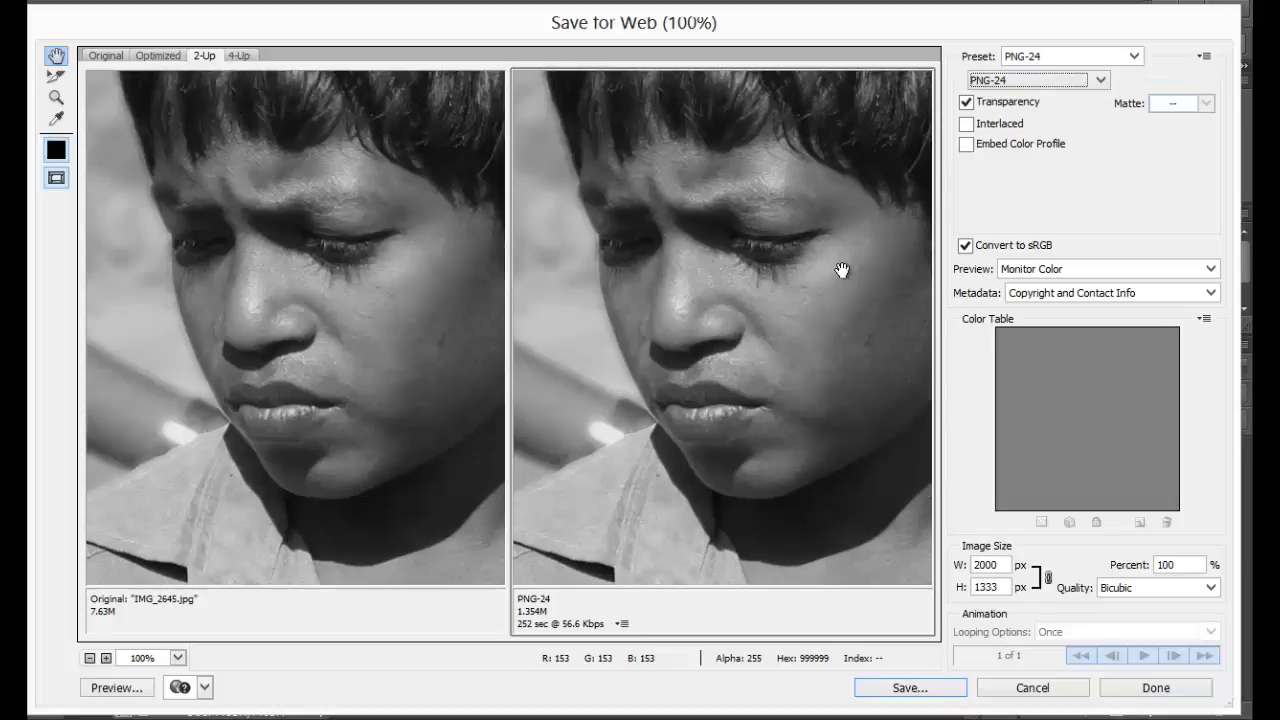
- Try GIF with 256 colours, then cancel Save for Web without exporting
{"action": "left_click", "coordinate": [1028, 80]}
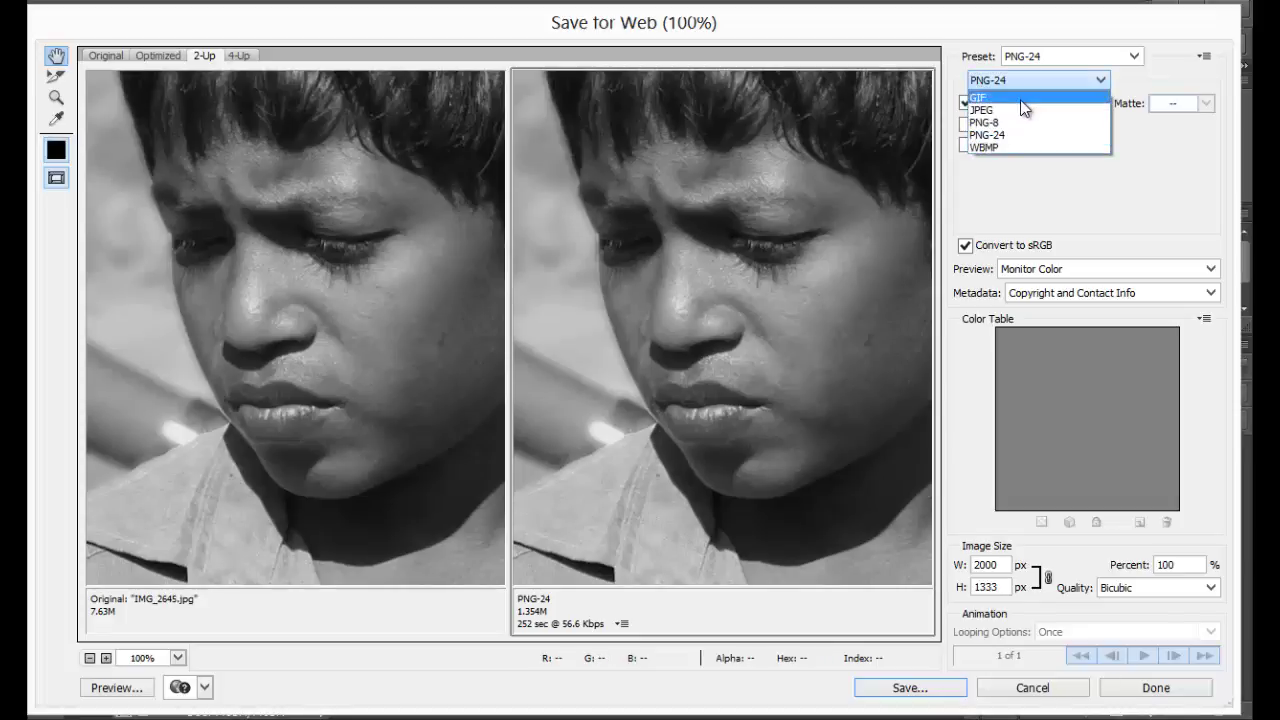
{"action": "left_click", "coordinate": [982, 98]}
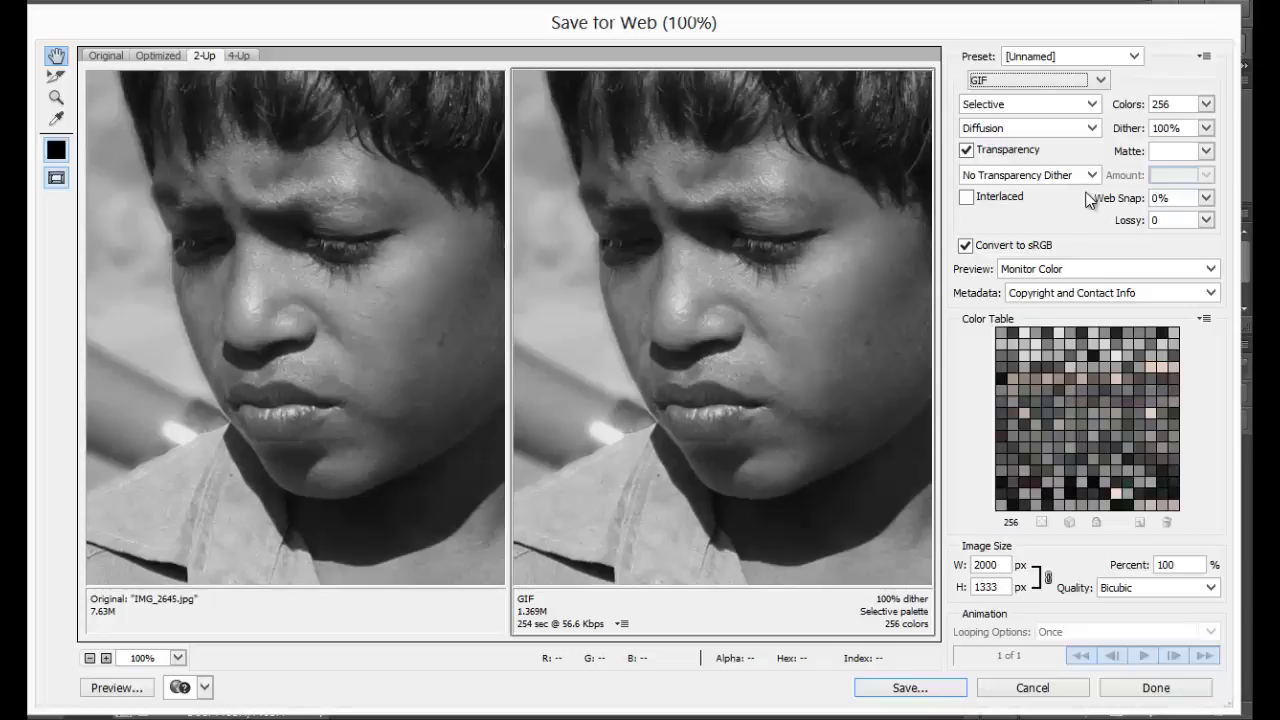
{"action": "left_click", "coordinate": [1210, 107]}
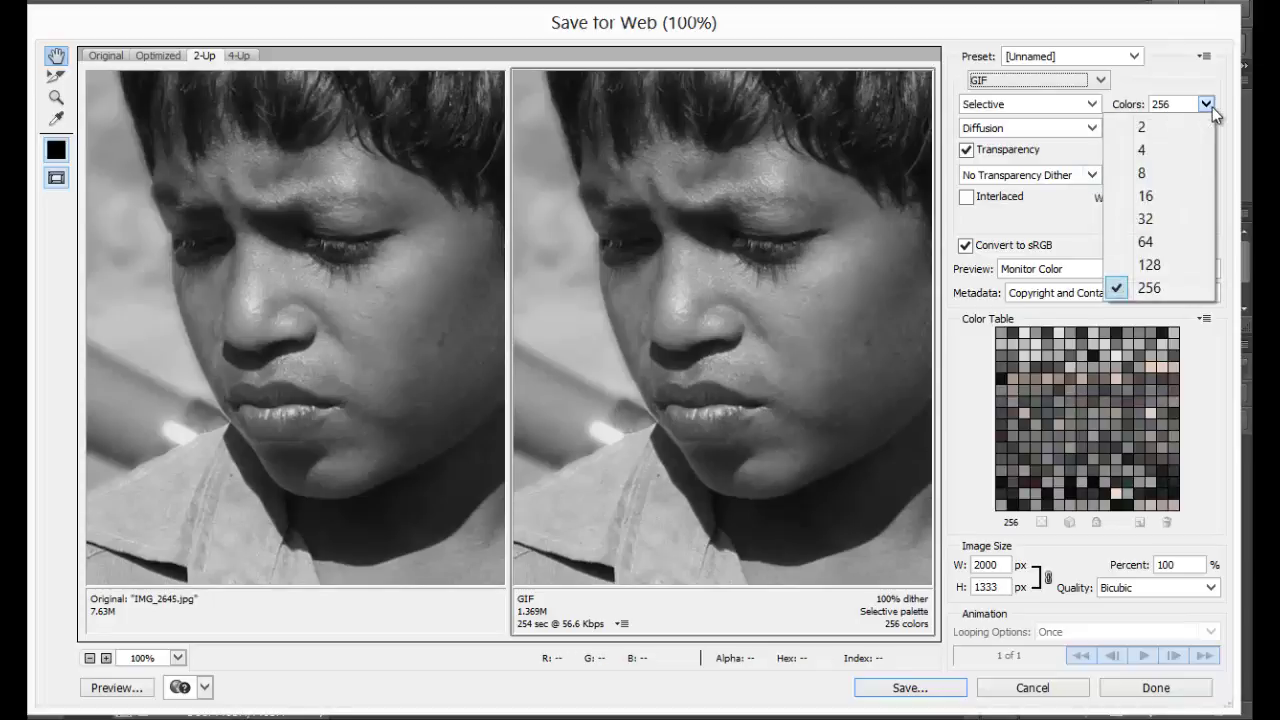
{"action": "left_click", "coordinate": [1206, 107]}
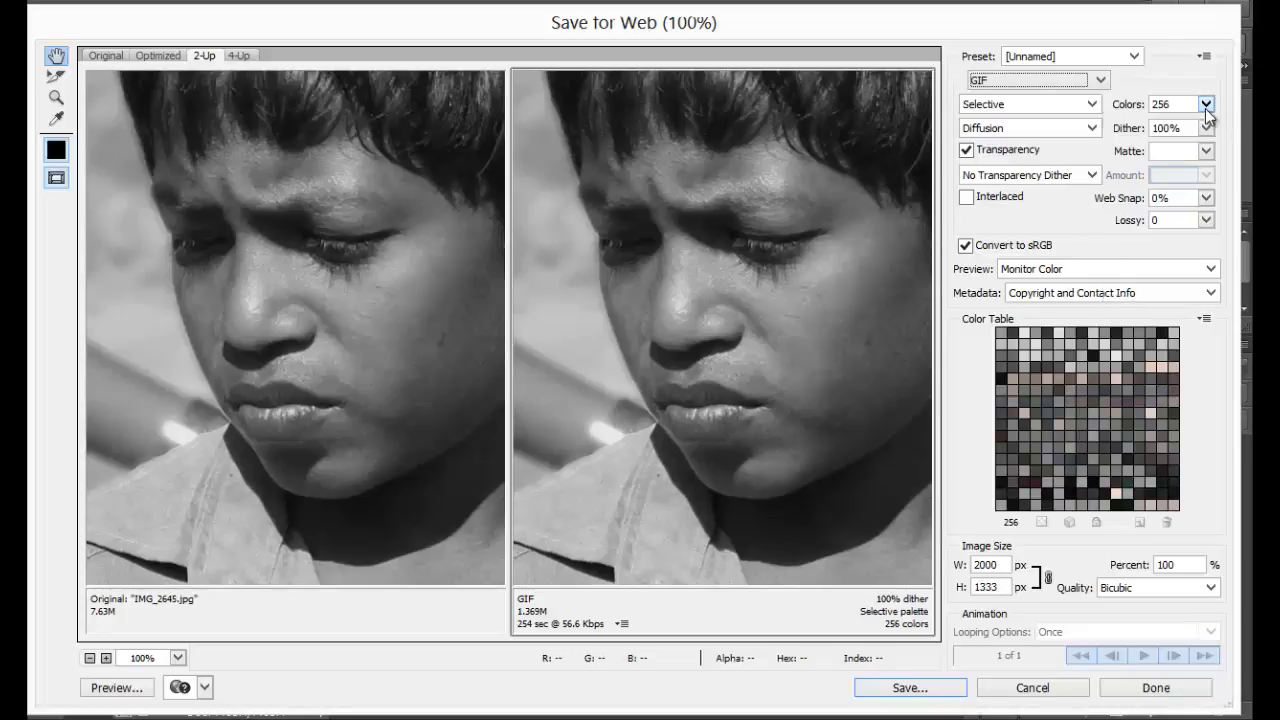
{"action": "left_click", "coordinate": [1066, 83]}
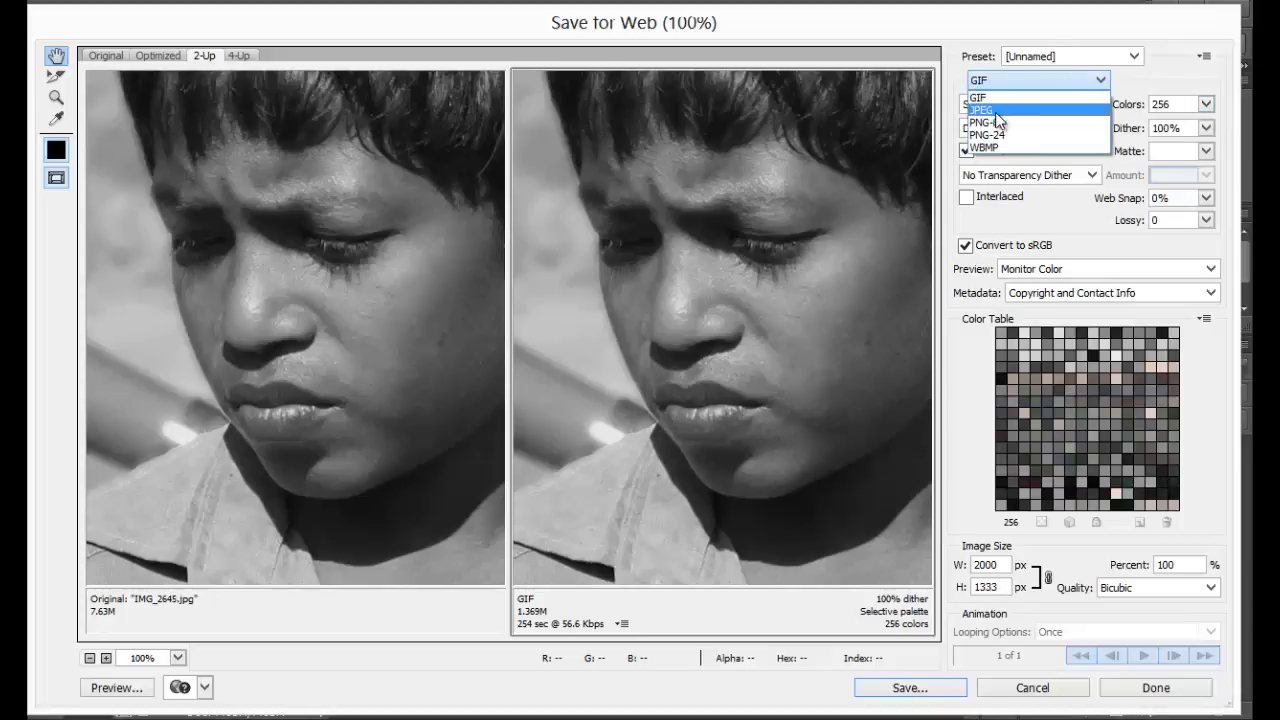
{"action": "left_click", "coordinate": [1112, 85]}
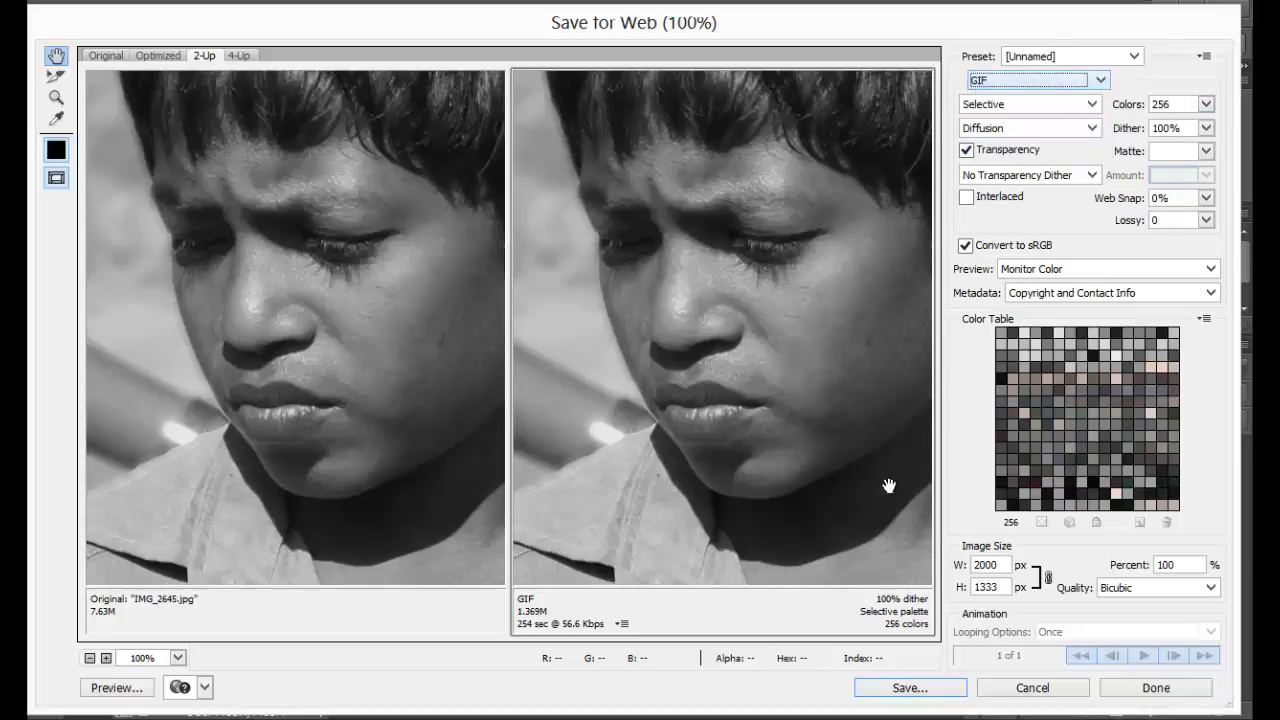
{"action": "left_click", "coordinate": [1028, 688]}
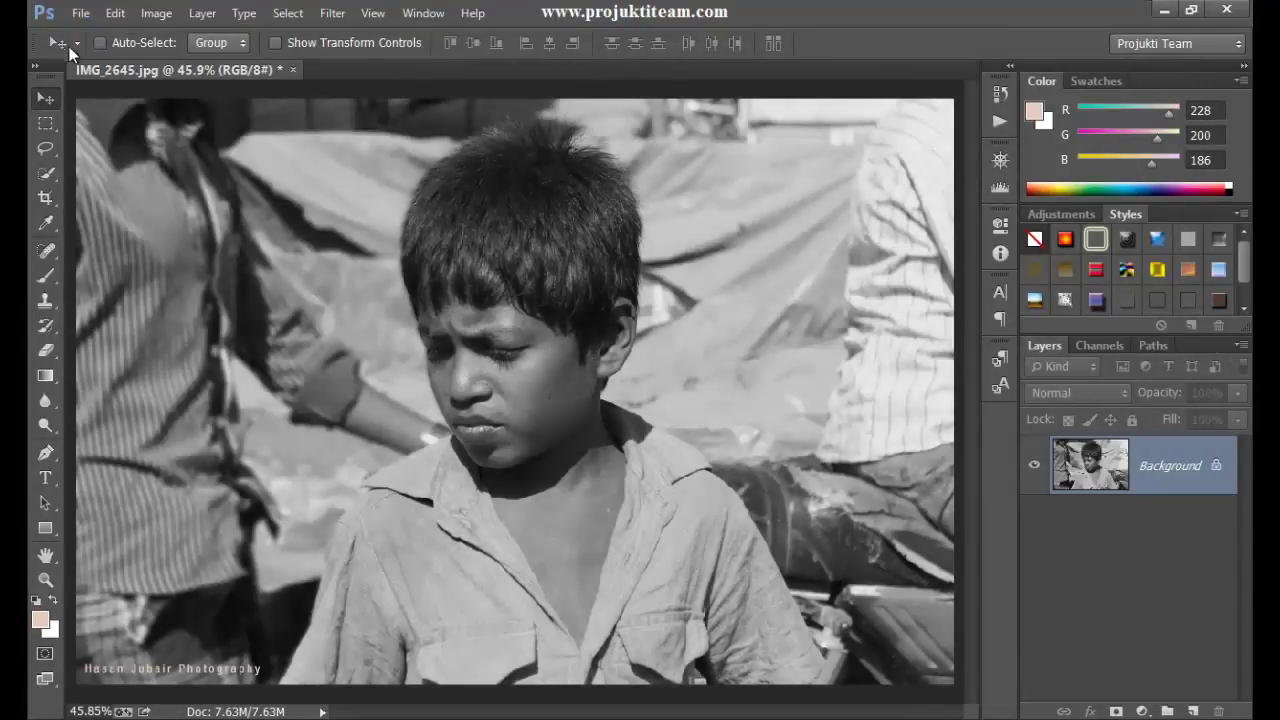
- In File Info, select the author field and enter the description Street Children
{"action": "left_click", "coordinate": [80, 13]}
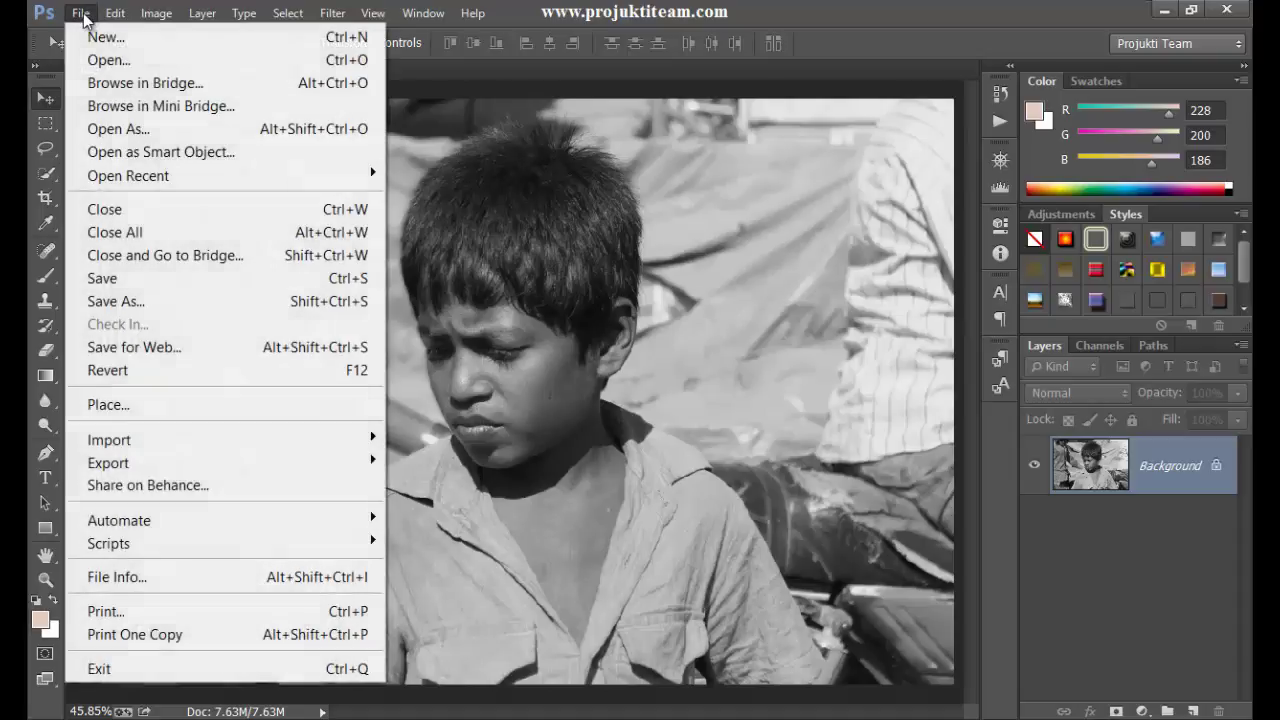
{"action": "left_click", "coordinate": [146, 580]}
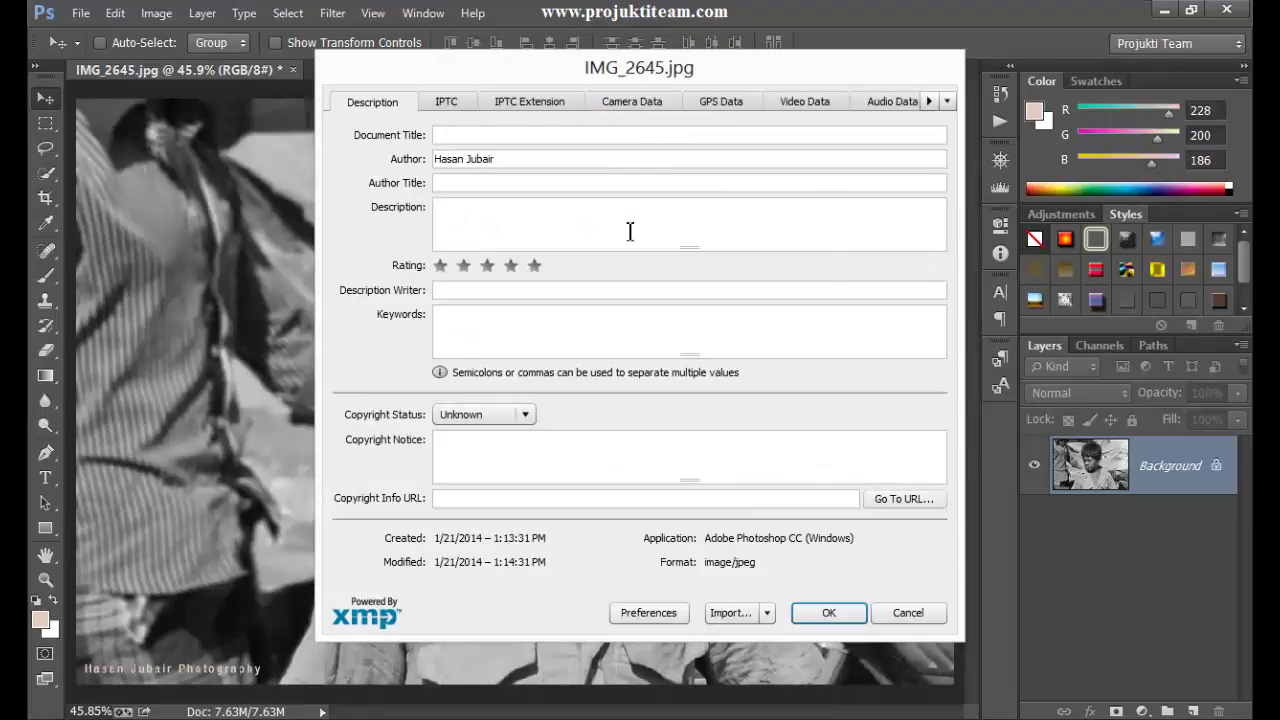
{"action": "left_click_drag", "start_coordinate": [514, 160], "coordinate": [424, 166]}
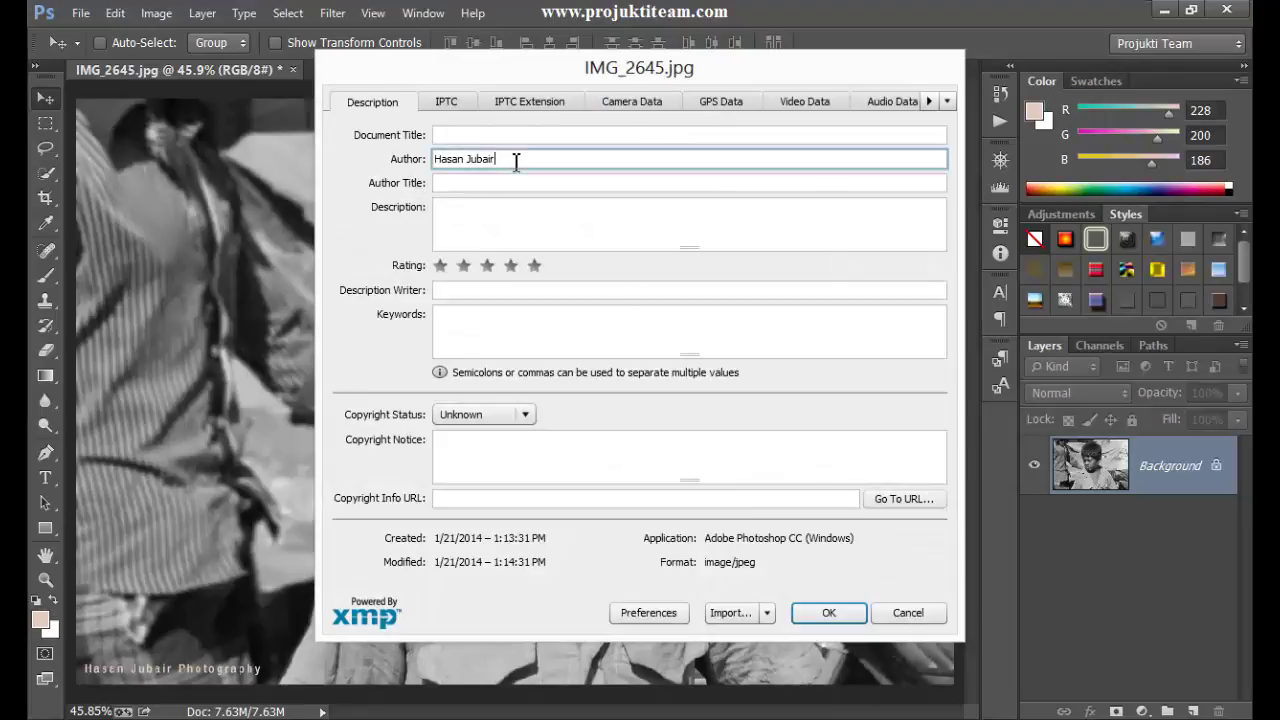
{"action": "left_click", "coordinate": [469, 213]}
{"action": "type", "text": "Street Children"}
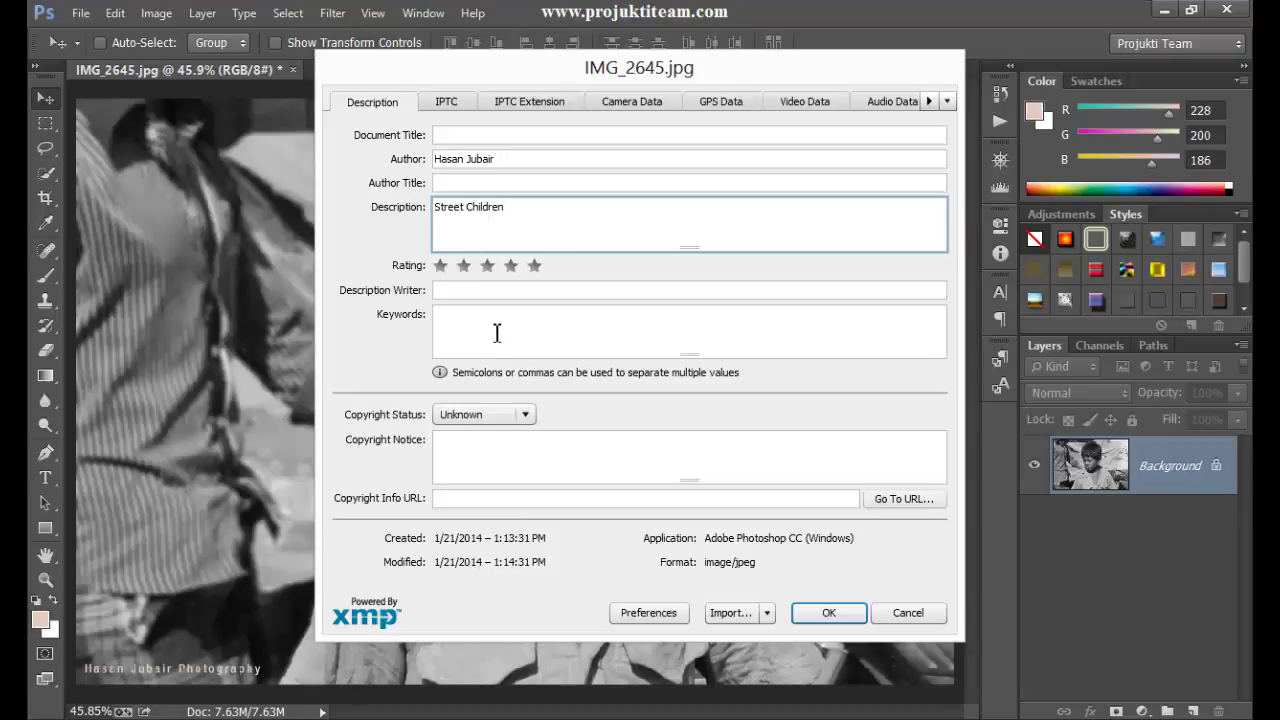
{"action": "left_click", "coordinate": [497, 330]}
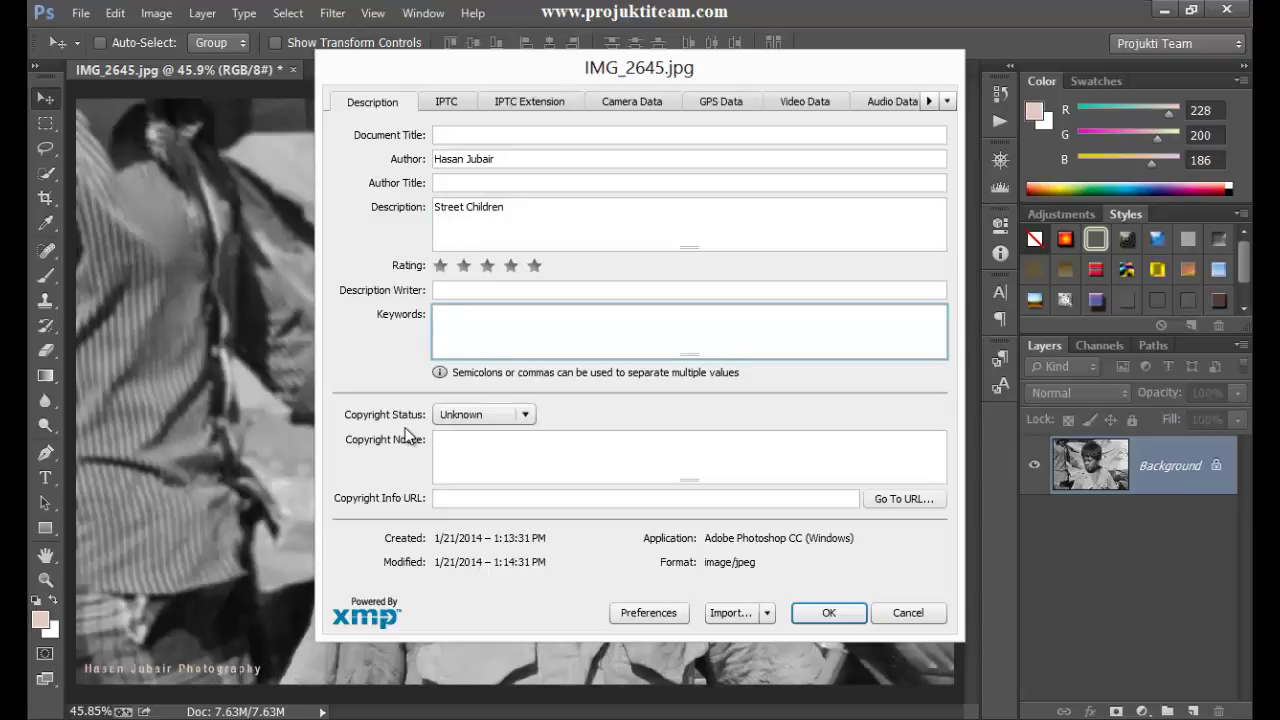
{"action": "left_click", "coordinate": [506, 416]}
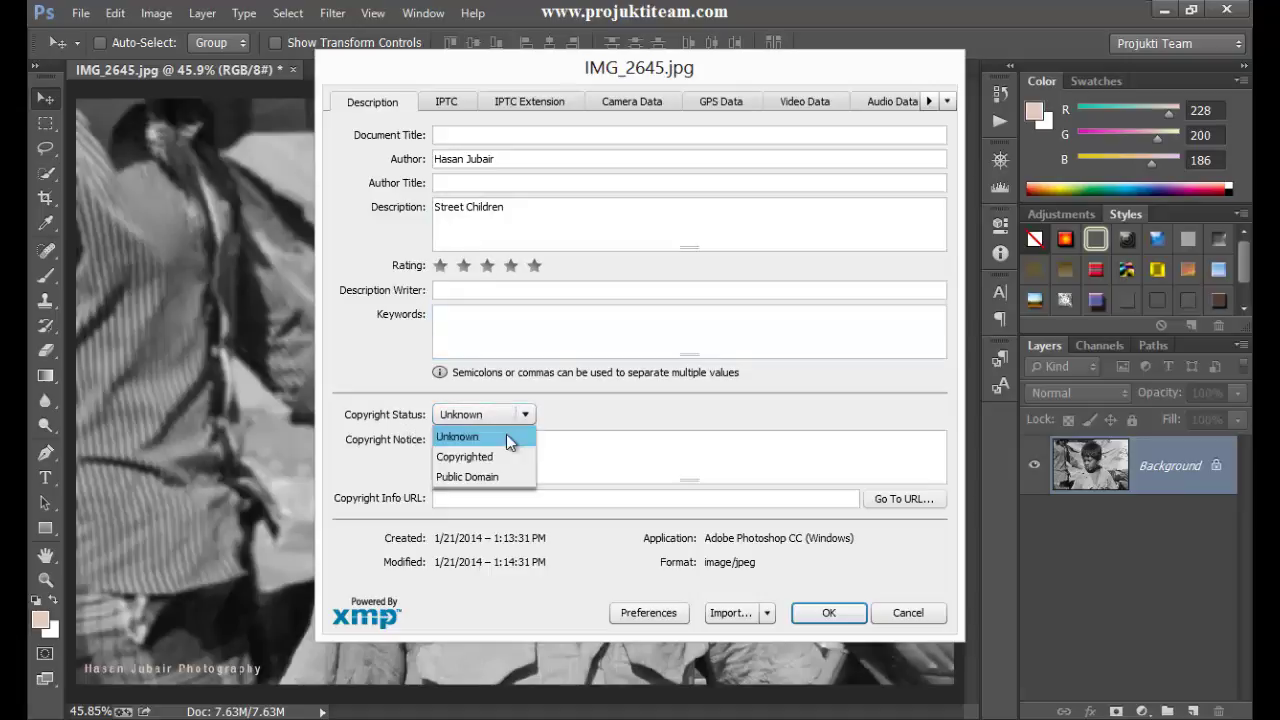
{"action": "left_click", "coordinate": [497, 457]}
{"action": "left_click", "coordinate": [482, 458]}
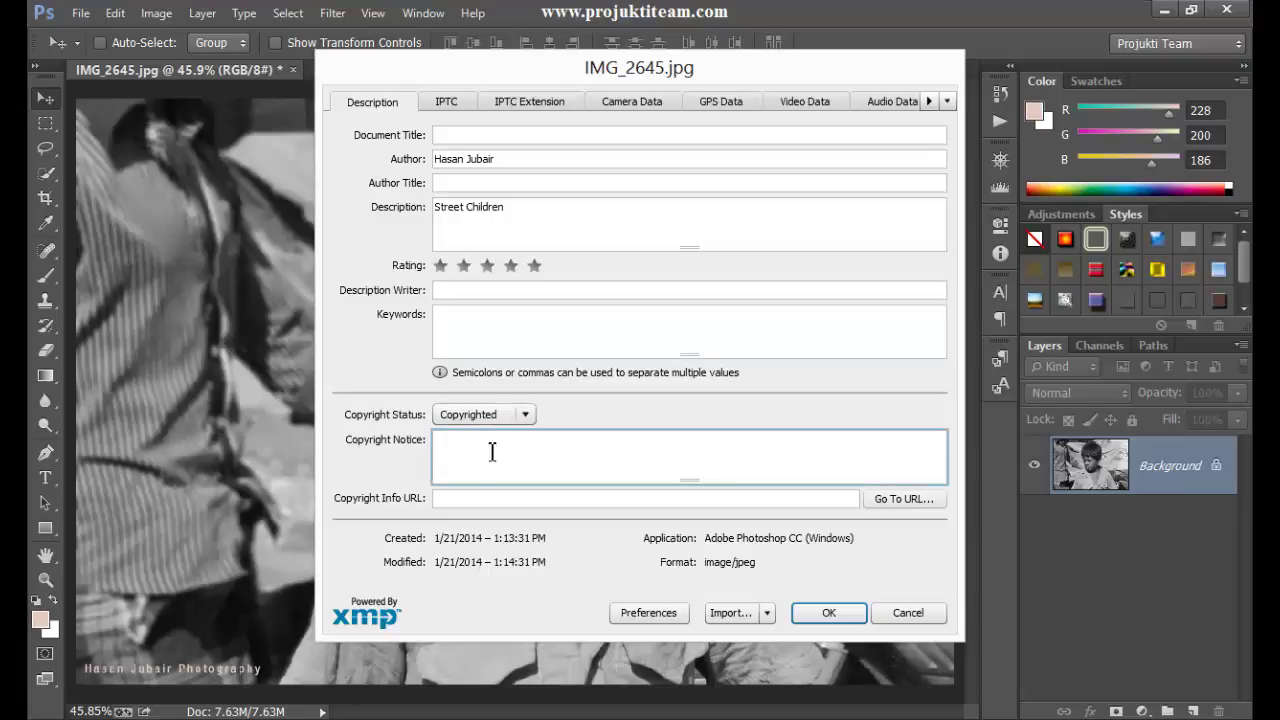
{"action": "left_click", "coordinate": [474, 501]}
{"action": "type", "text": "www.projuktiteam.com"}
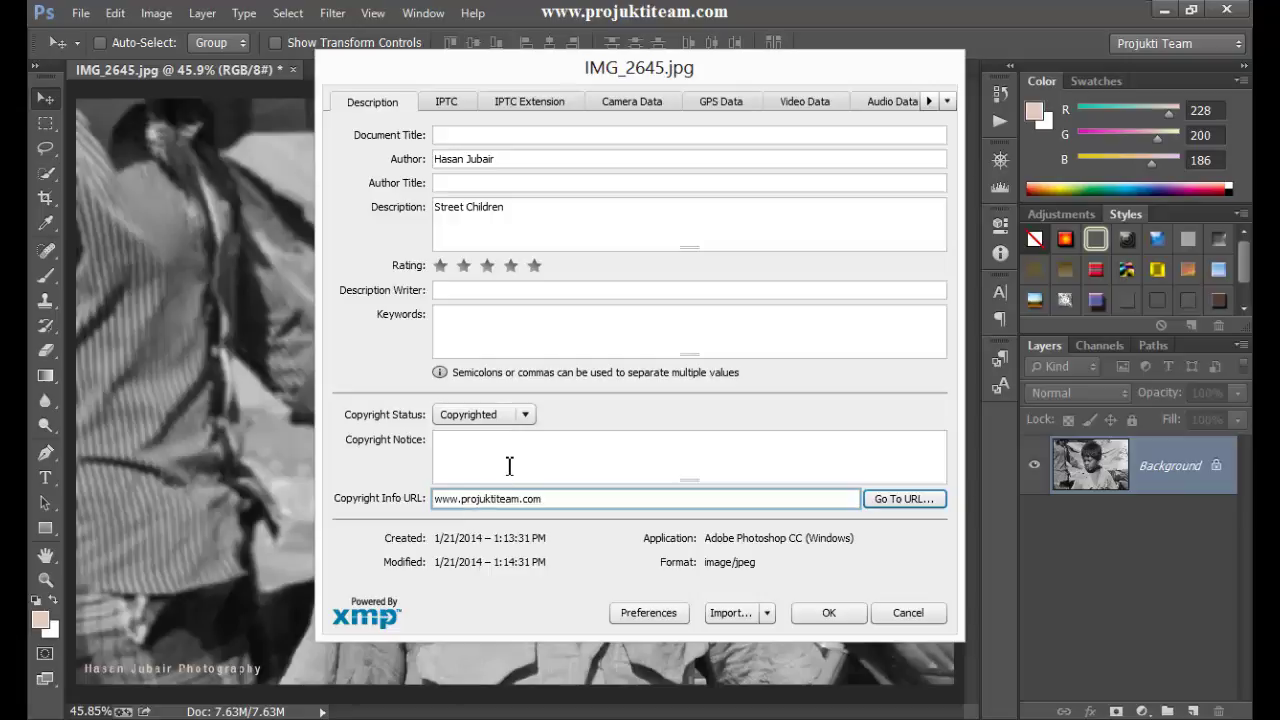
{"action": "left_click", "coordinate": [510, 466]}
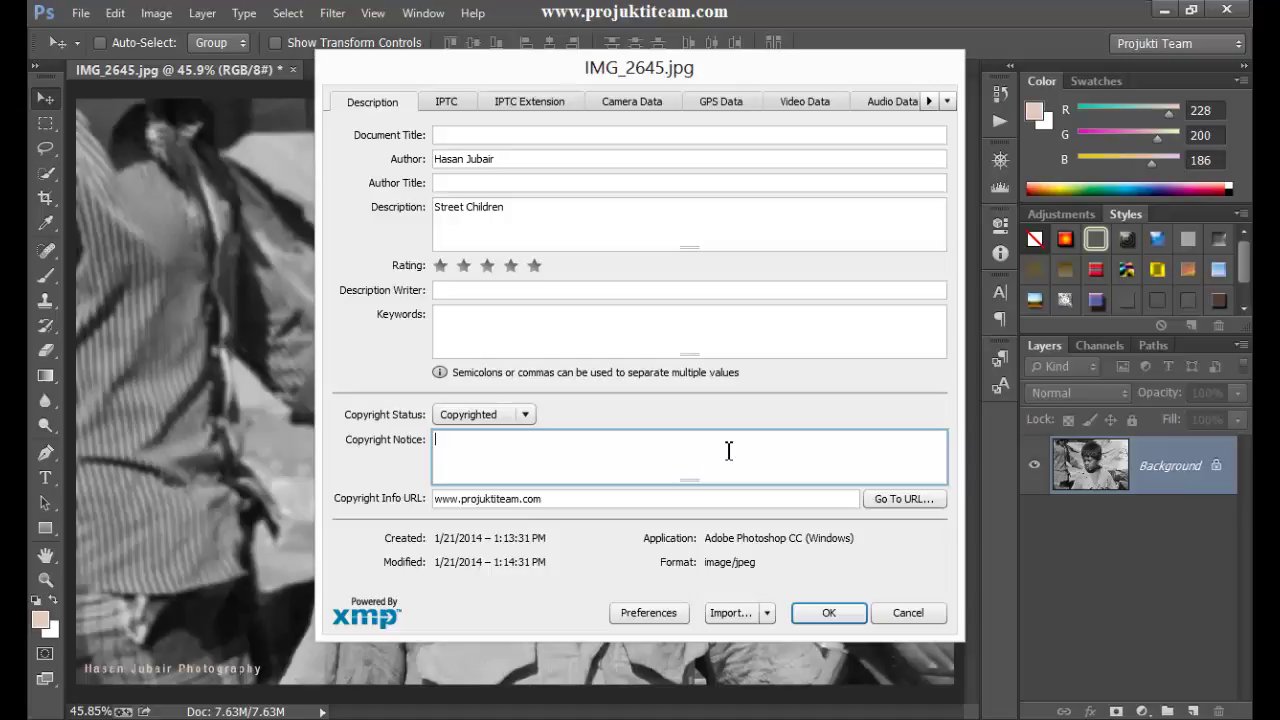
{"action": "left_click", "coordinate": [515, 334]}
{"action": "left_click", "coordinate": [511, 291]}
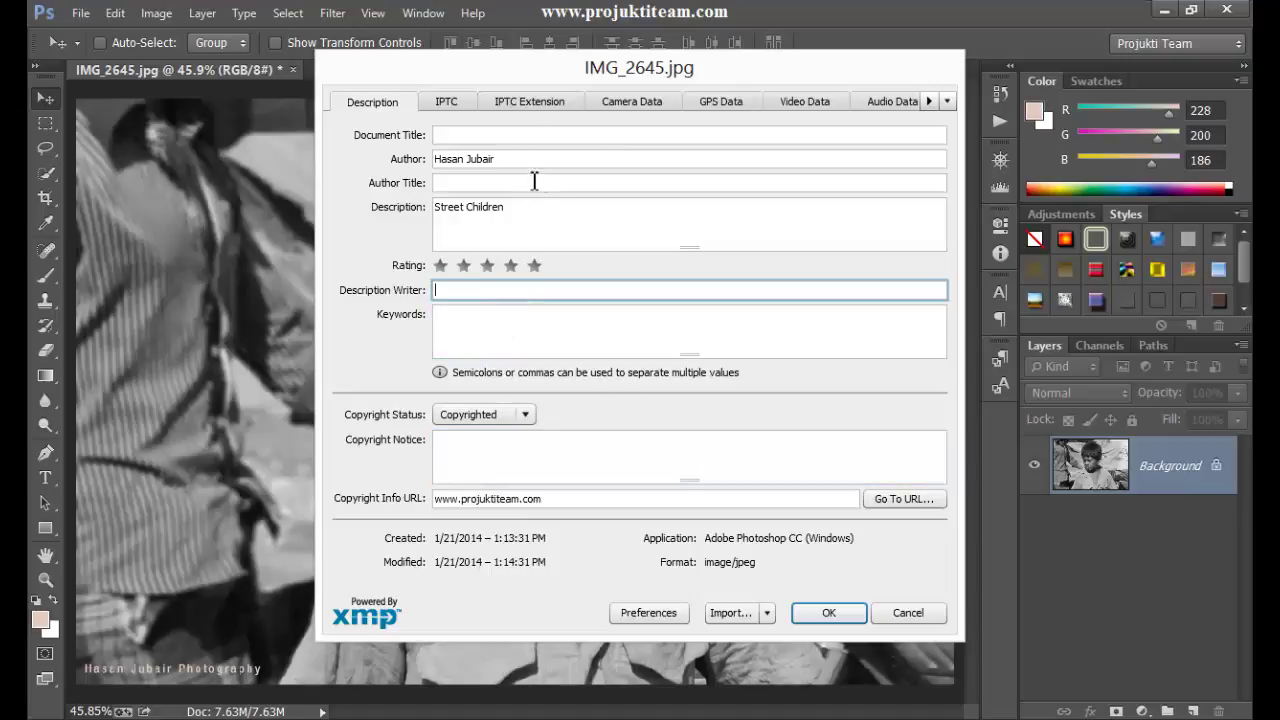
{"action": "left_click", "coordinate": [829, 613]}
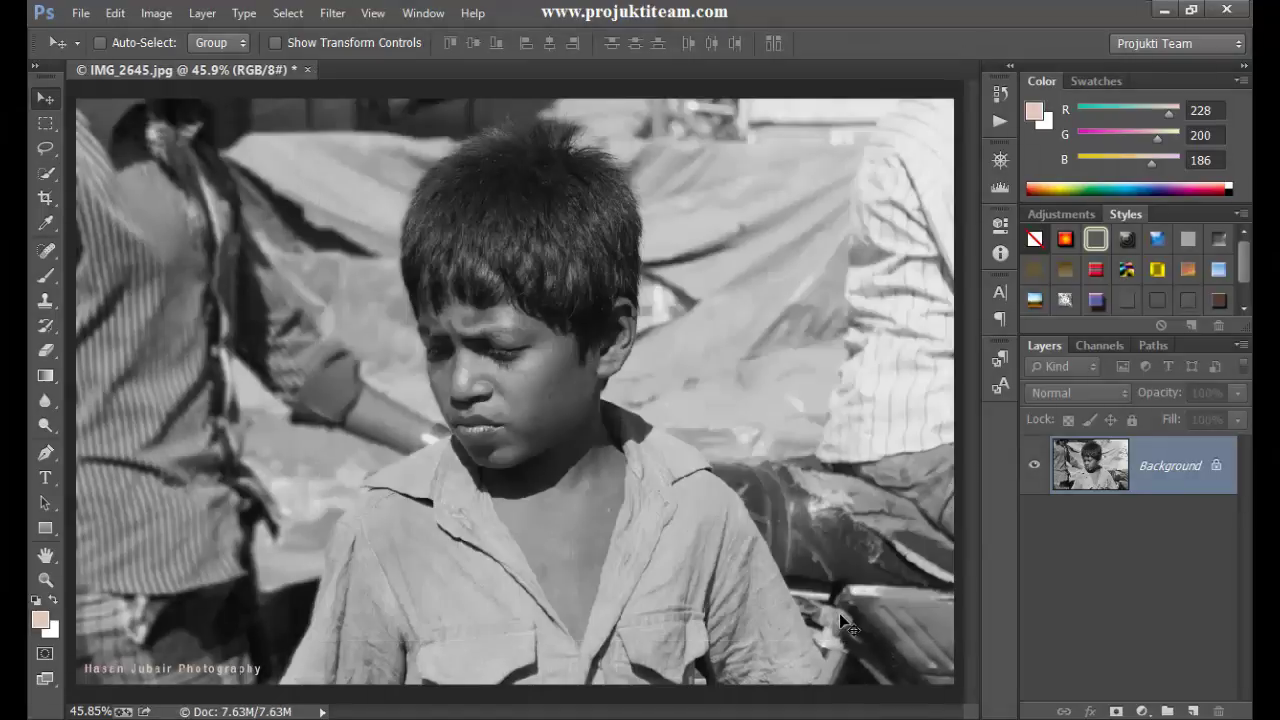
- Review the author, description and copyright entries in File Info without changing them
{"action": "left_click", "coordinate": [80, 13]}
{"action": "left_click", "coordinate": [174, 580]}
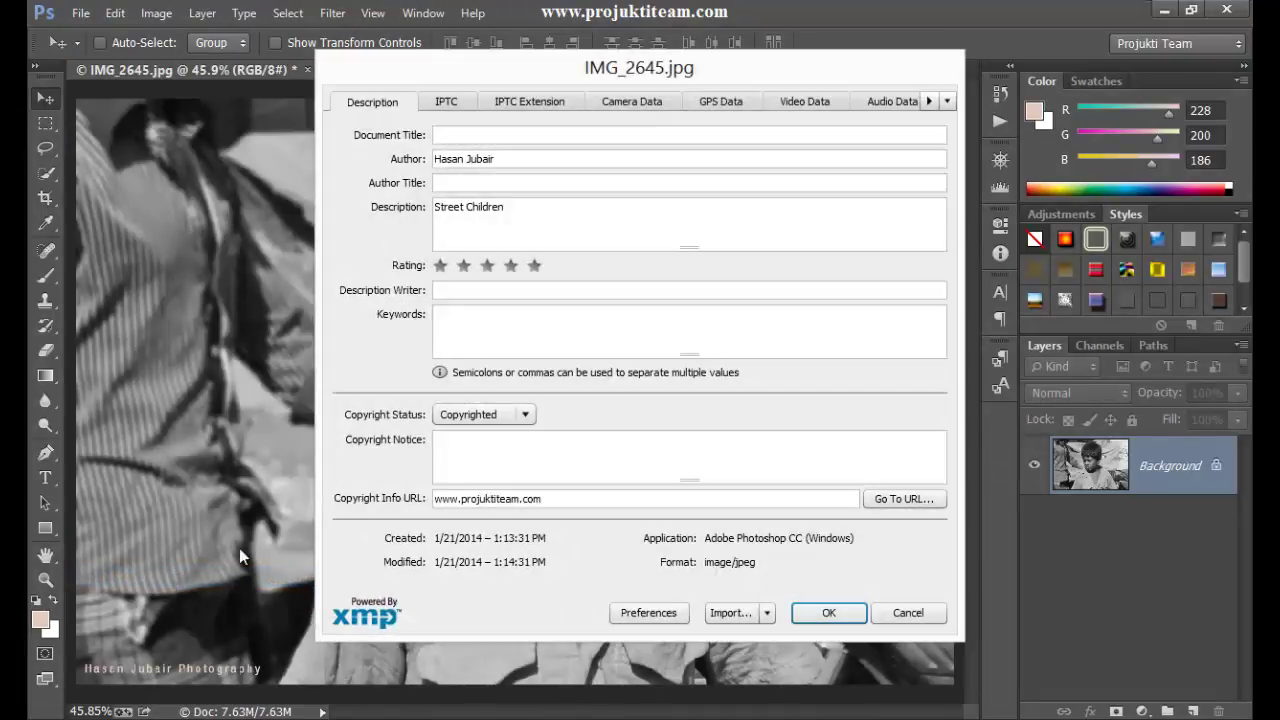
{"action": "left_click", "coordinate": [490, 182]}
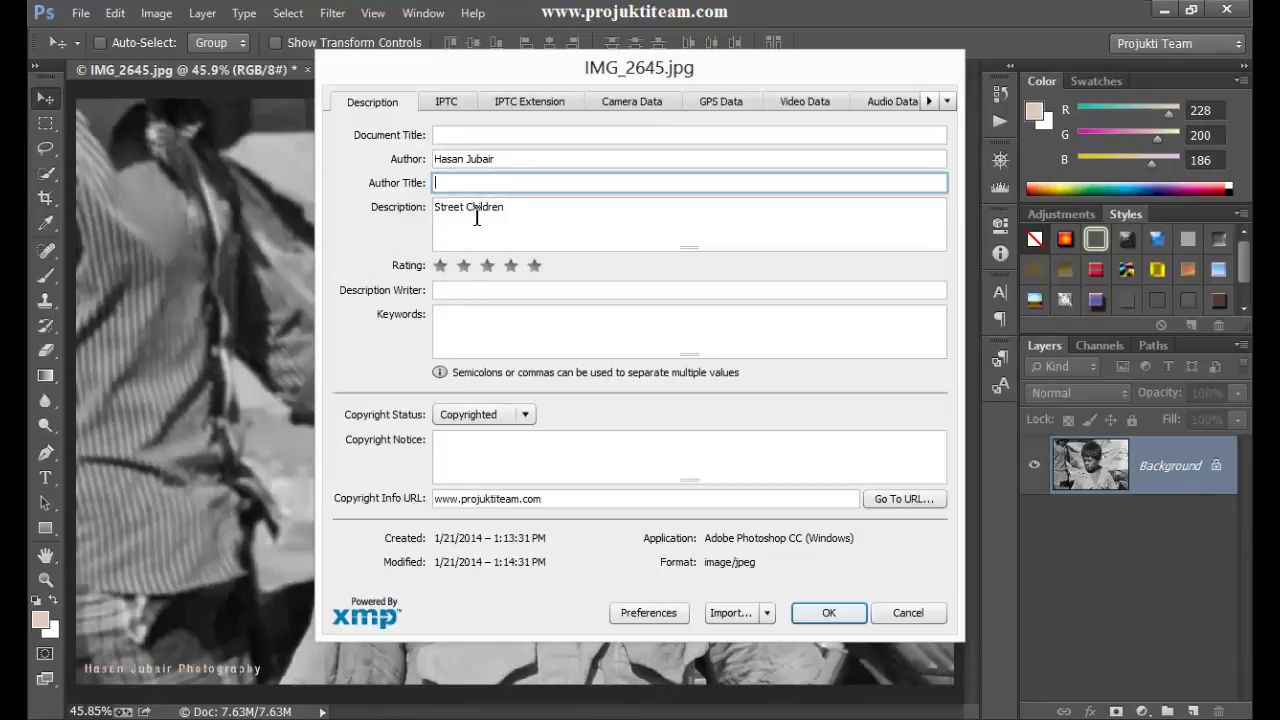
{"action": "left_click", "coordinate": [477, 218]}
{"action": "left_click", "coordinate": [492, 164]}
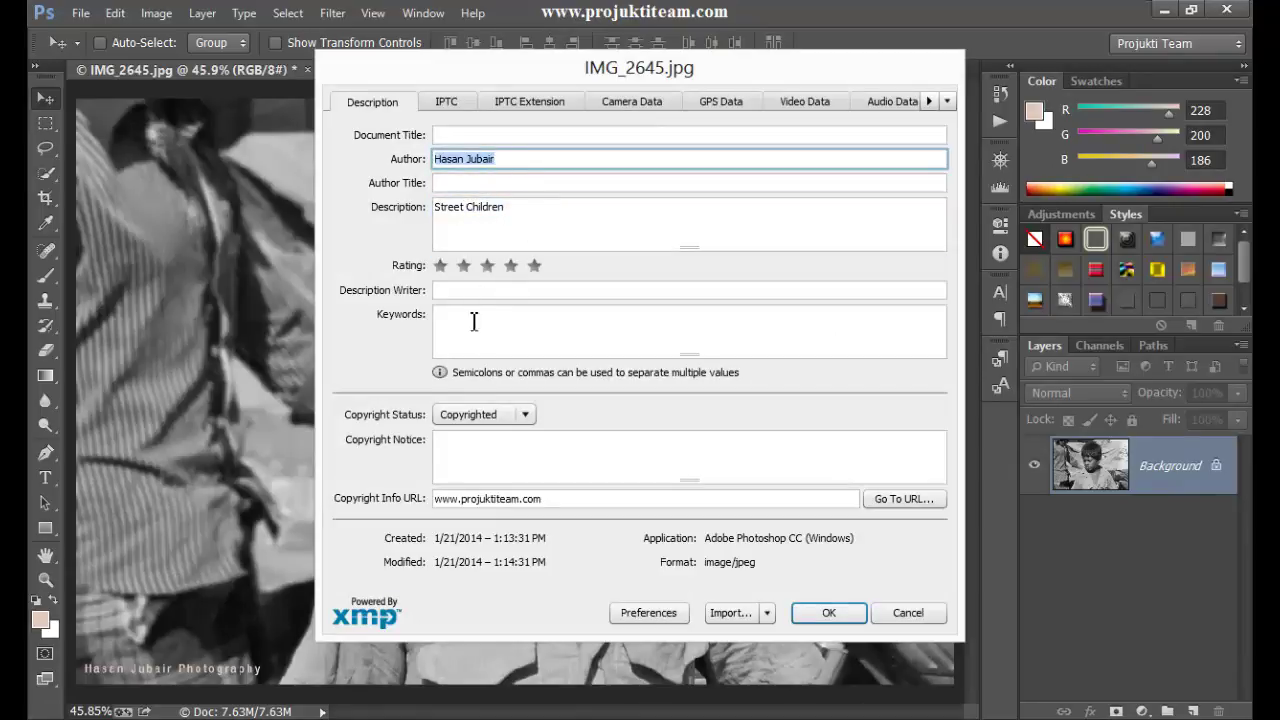
{"action": "left_click", "coordinate": [498, 470]}
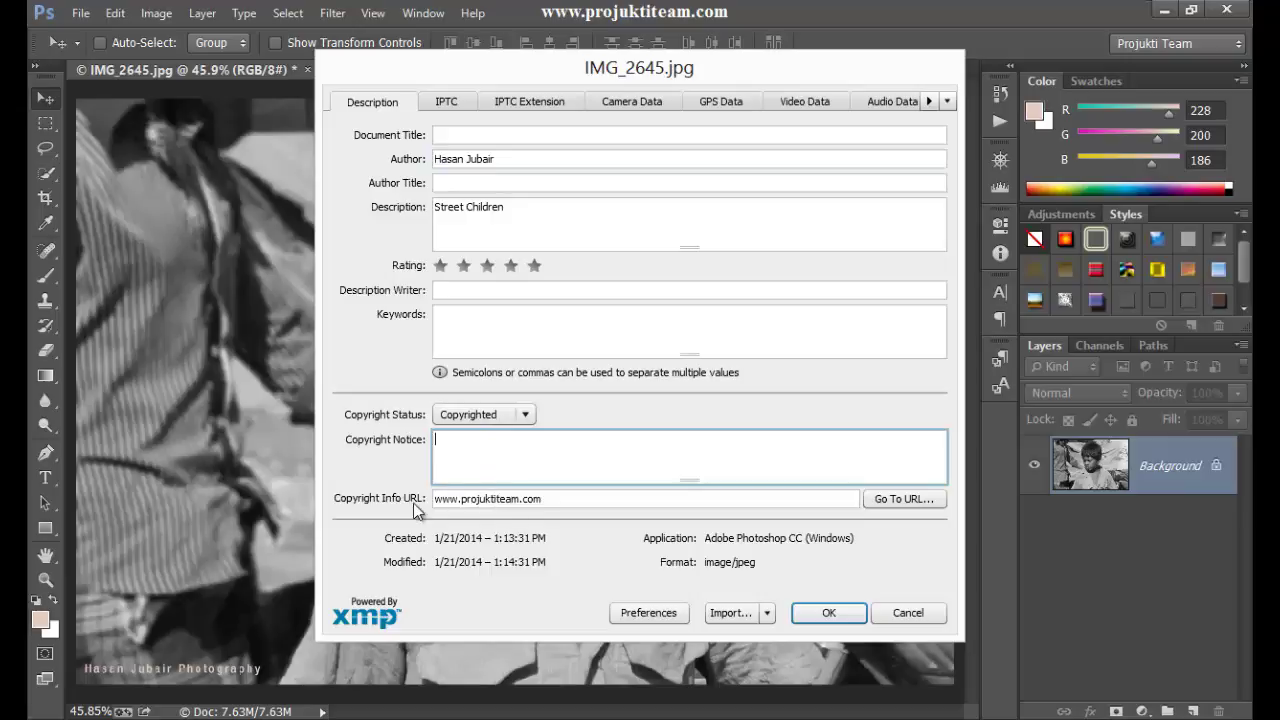
{"action": "left_click", "coordinate": [919, 611]}
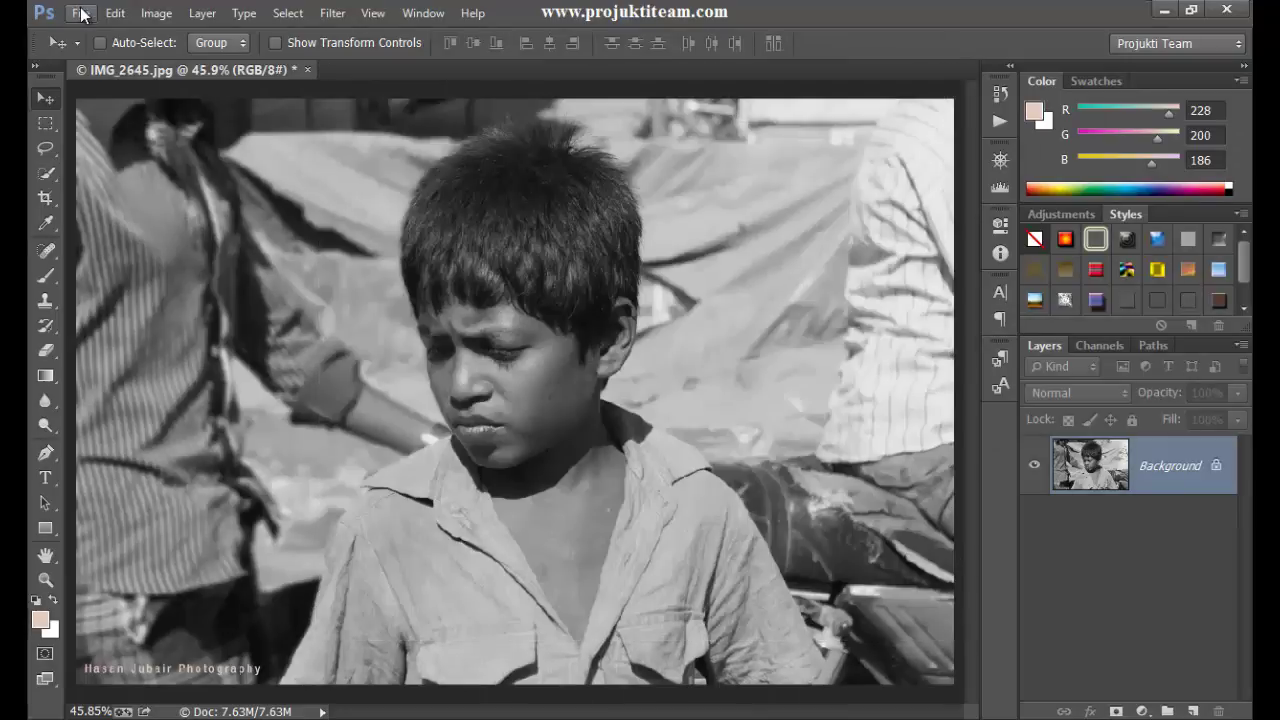
- Save the portrait as sdfsdfg.jpg on the desktop at JPEG quality 4 Low, then close it
{"action": "left_click", "coordinate": [82, 13]}
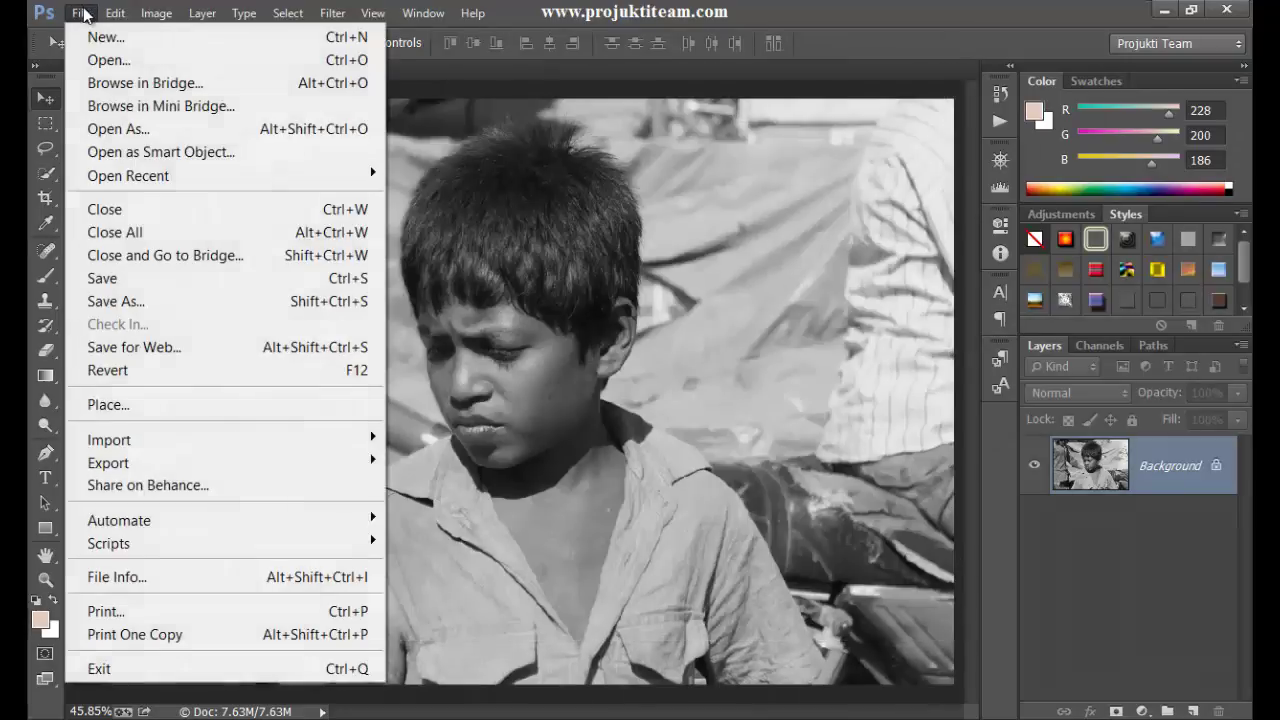
{"action": "left_click", "coordinate": [149, 306]}
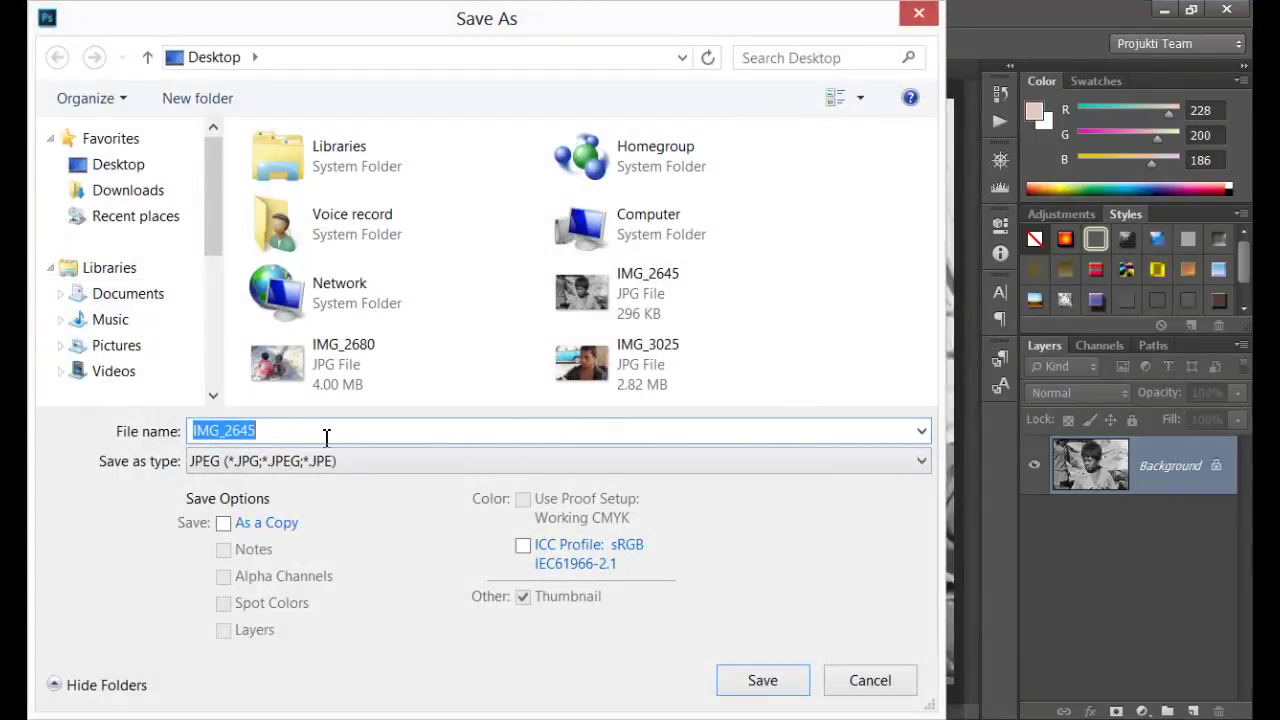
{"action": "type", "text": "sdfsdfg"}
{"action": "left_click", "coordinate": [762, 681]}
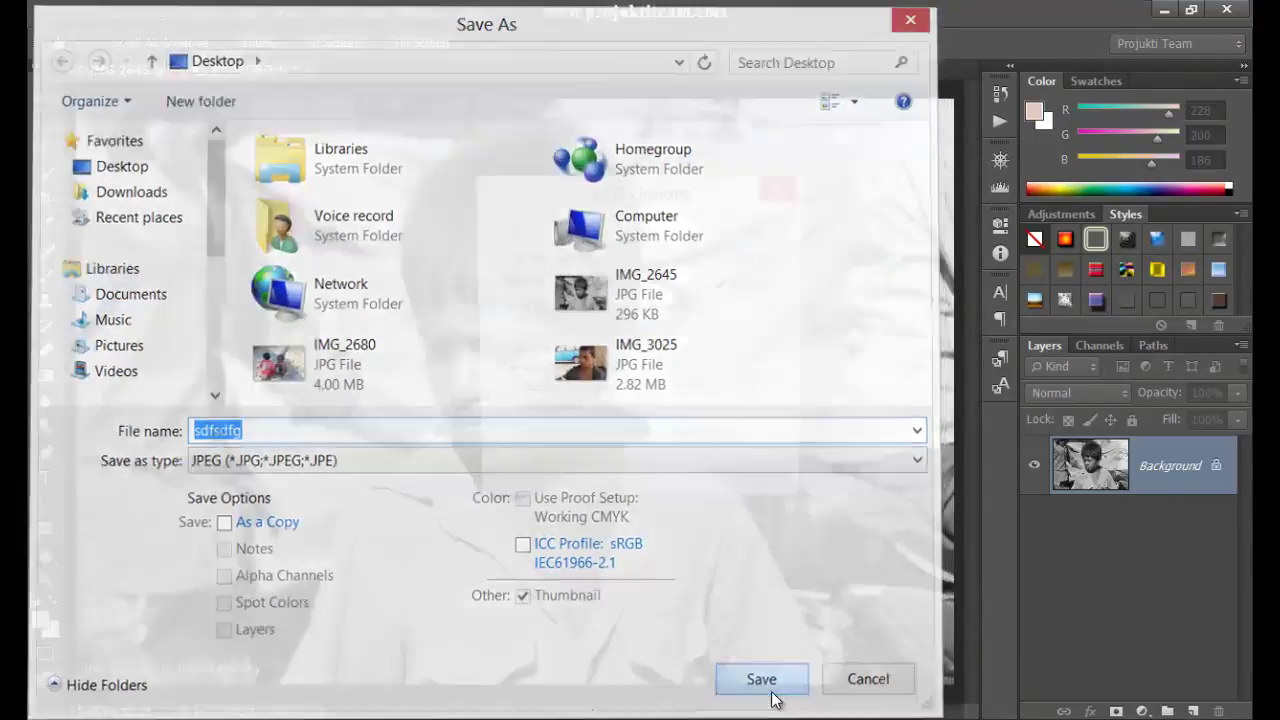
{"action": "left_click_drag", "start_coordinate": [660, 332], "coordinate": [567, 329]}
{"action": "left_click", "coordinate": [765, 233]}
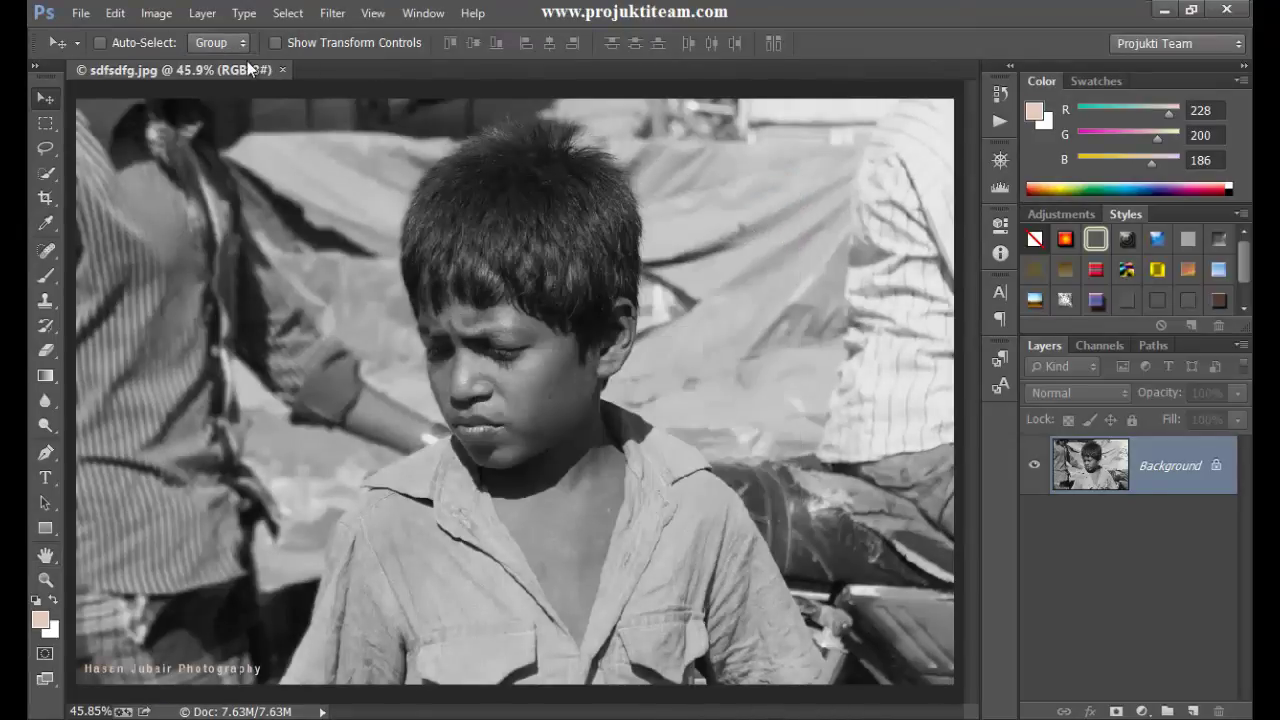
{"action": "left_click", "coordinate": [282, 70]}
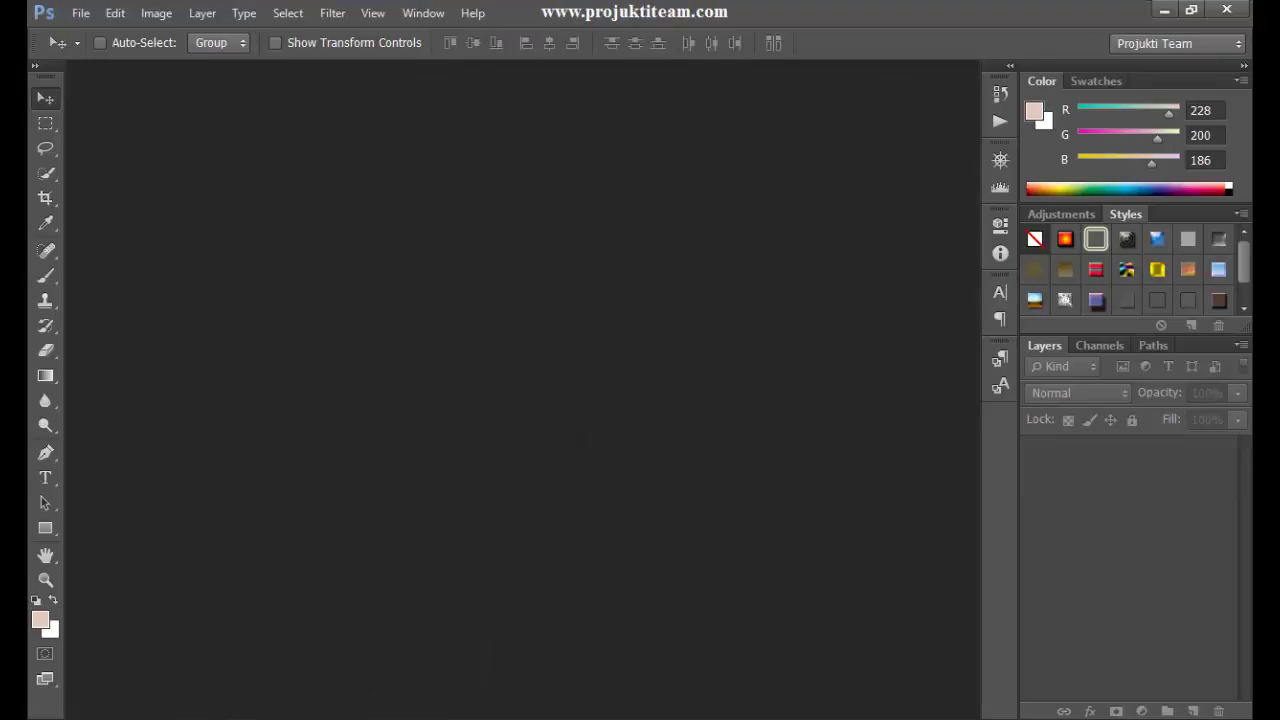
- Open sdfsdfg.jpg from the desktop, fit it on screen, and check its File Info metadata
{"action": "left_click", "coordinate": [1164, 9]}
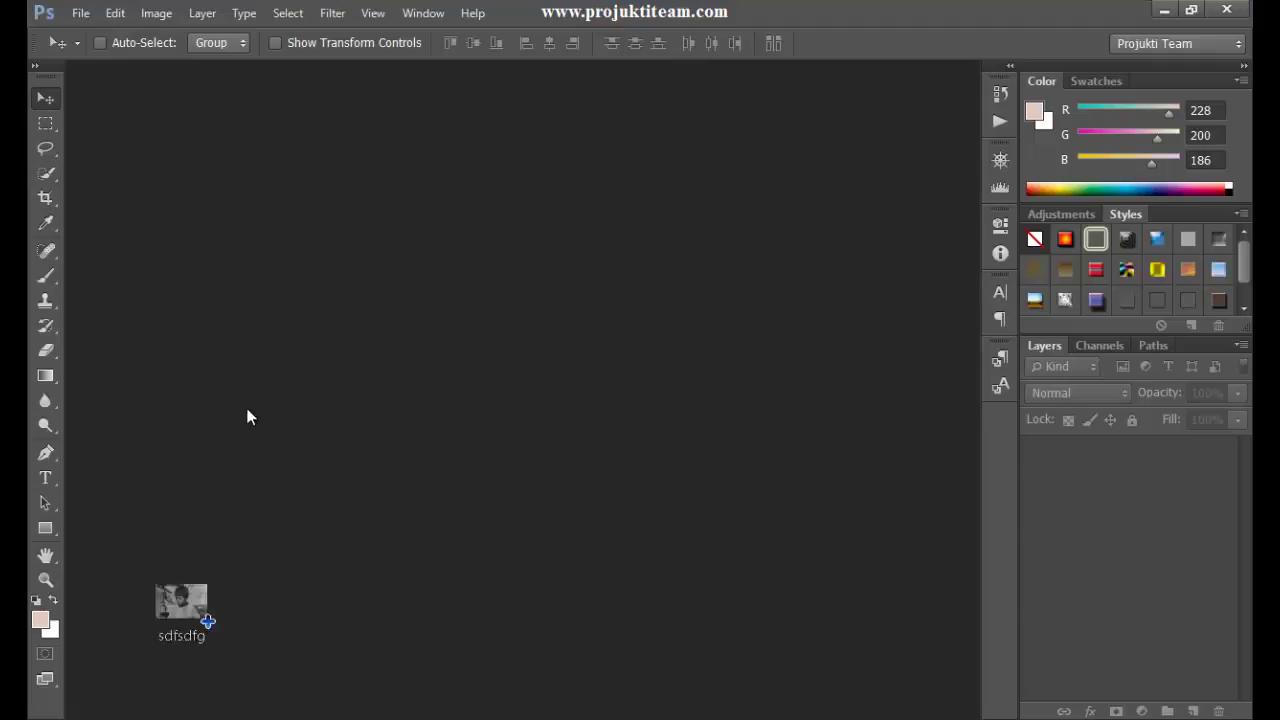
{"action": "left_click_drag", "start_coordinate": [161, 428], "coordinate": [250, 410]}
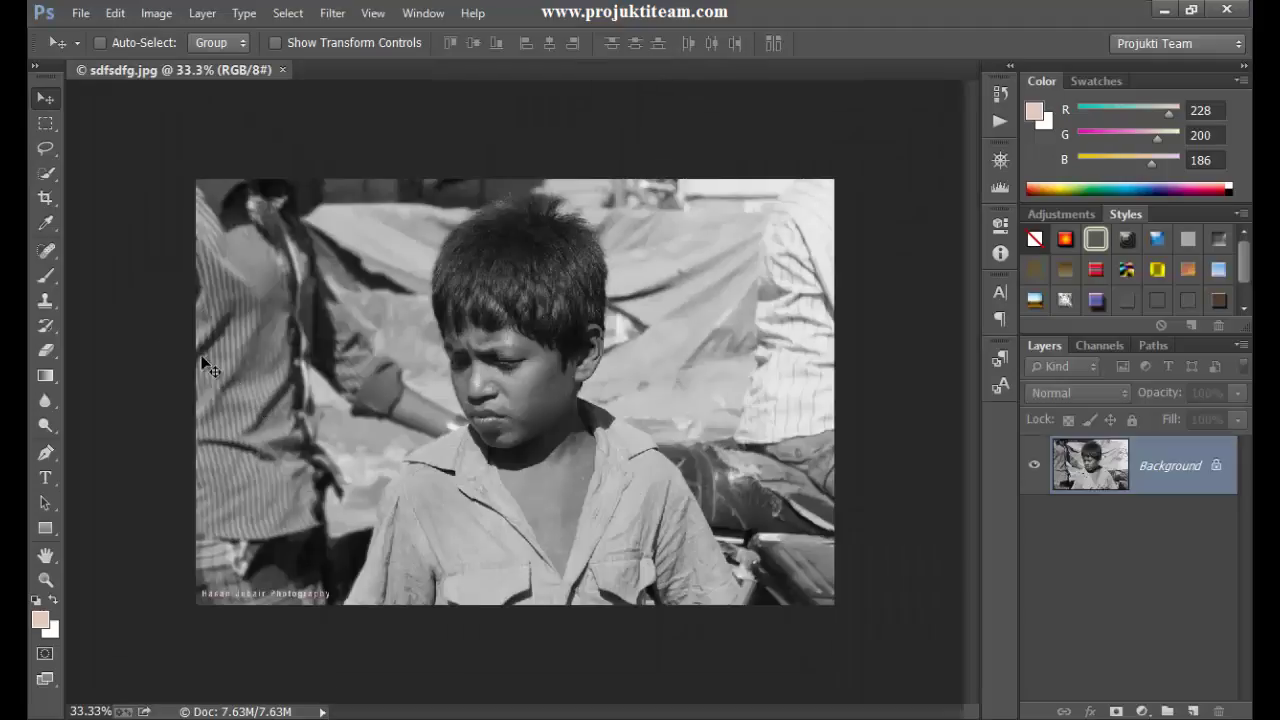
{"action": "key", "text": "ctrl+0"}
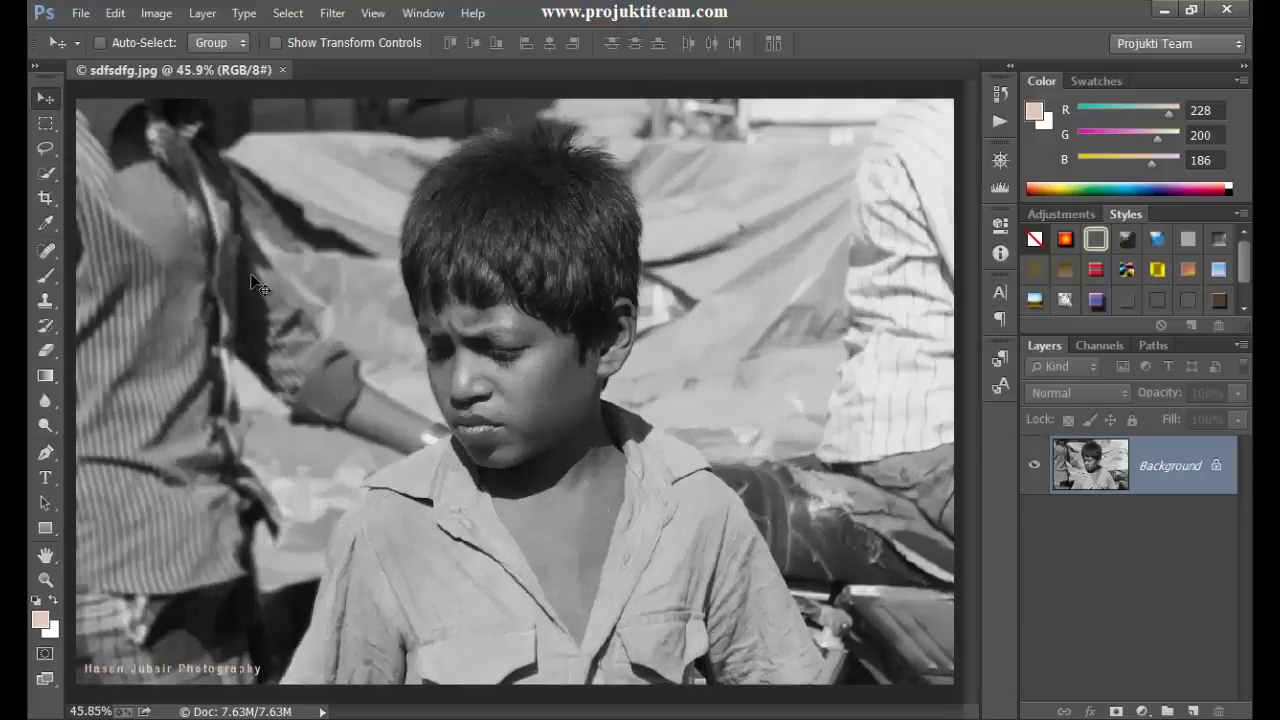
{"action": "left_click", "coordinate": [78, 13]}
{"action": "left_click", "coordinate": [143, 569]}
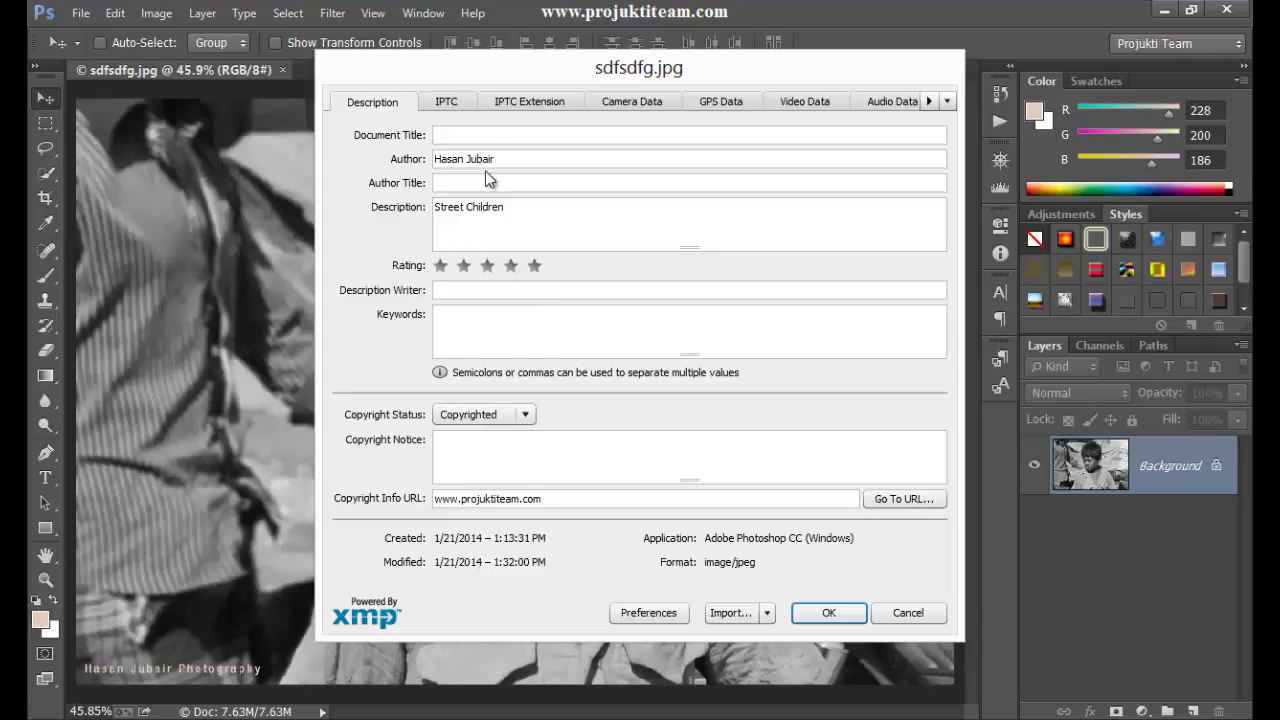
{"action": "left_click", "coordinate": [908, 613]}
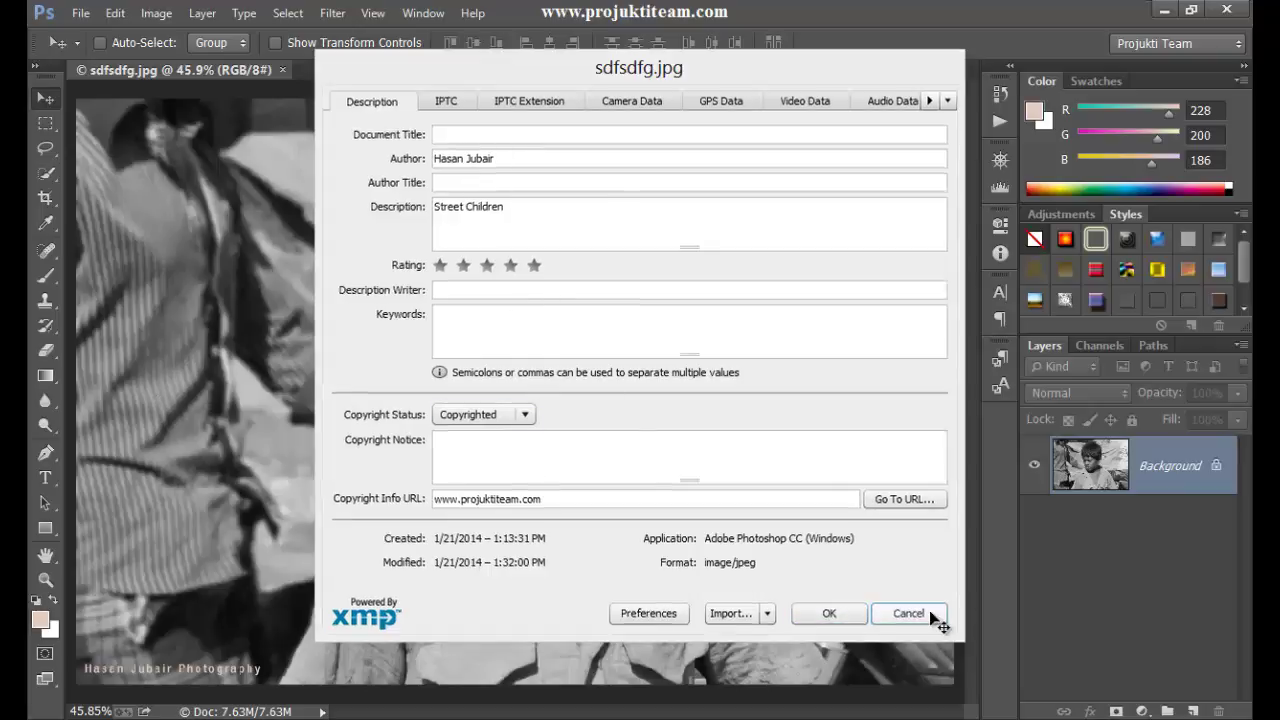